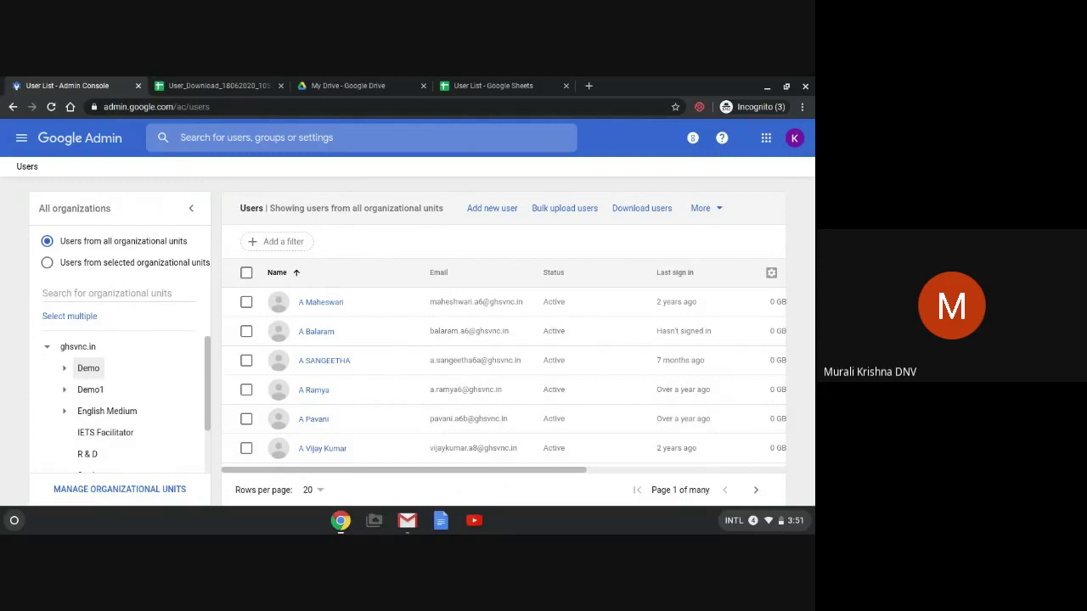
Step: Check the sub-units under the Demo organizational unit and list only the users from Demo
click(65, 369)
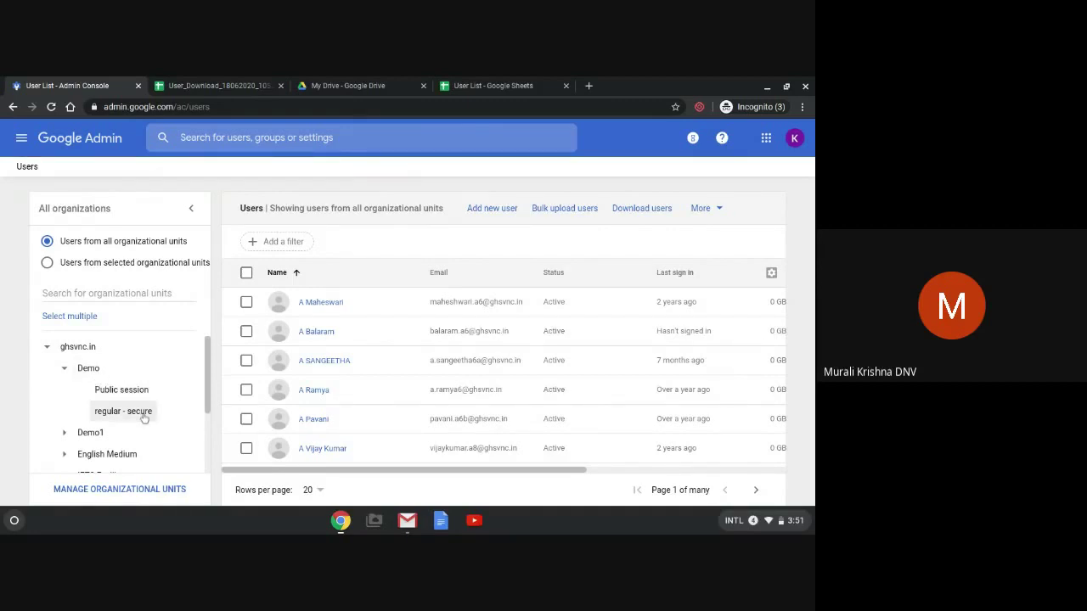
click(64, 369)
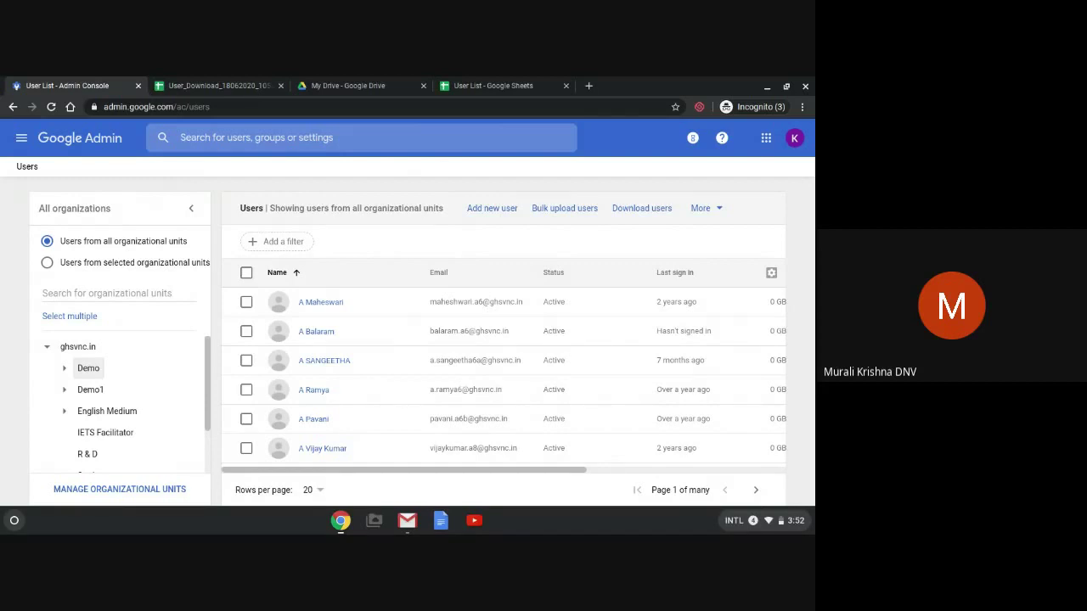
click(87, 369)
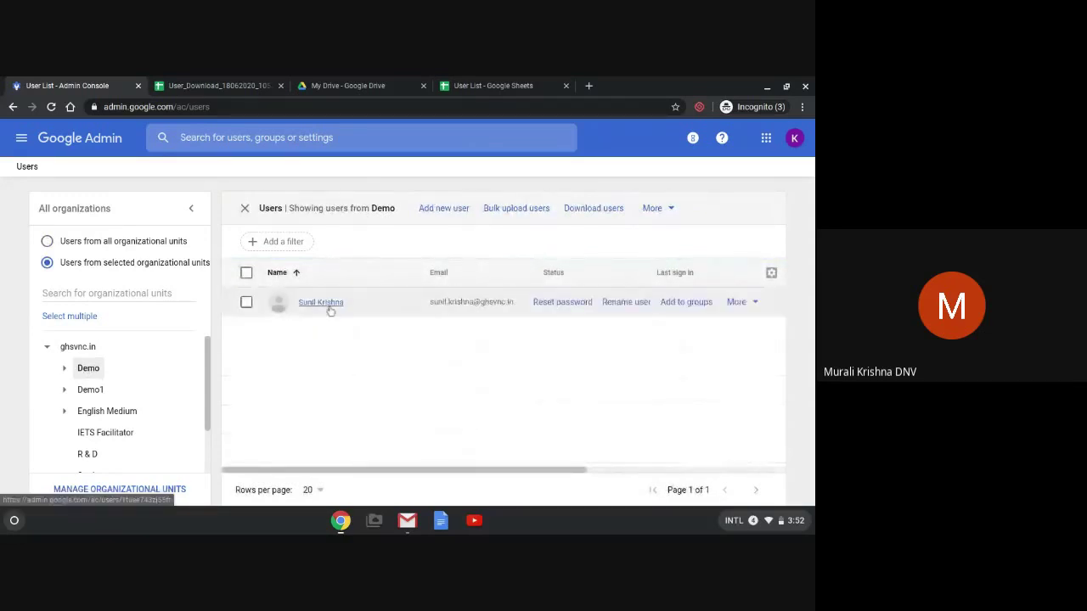
Step: Review the new-user form and the bulk upload options for Demo, closing both without adding anyone
click(444, 214)
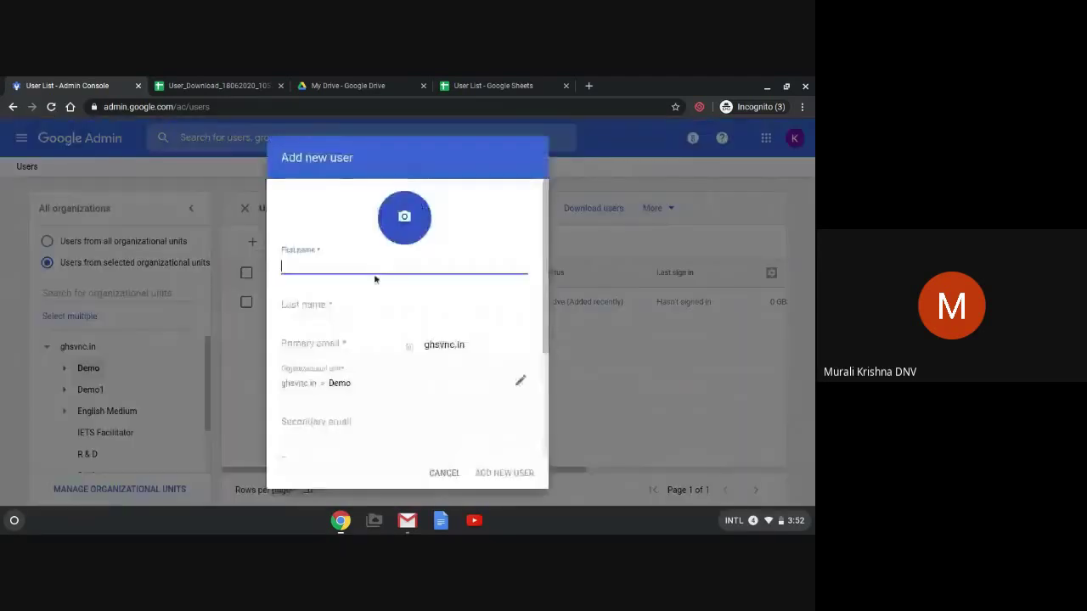
scroll(349, 335, down, 3)
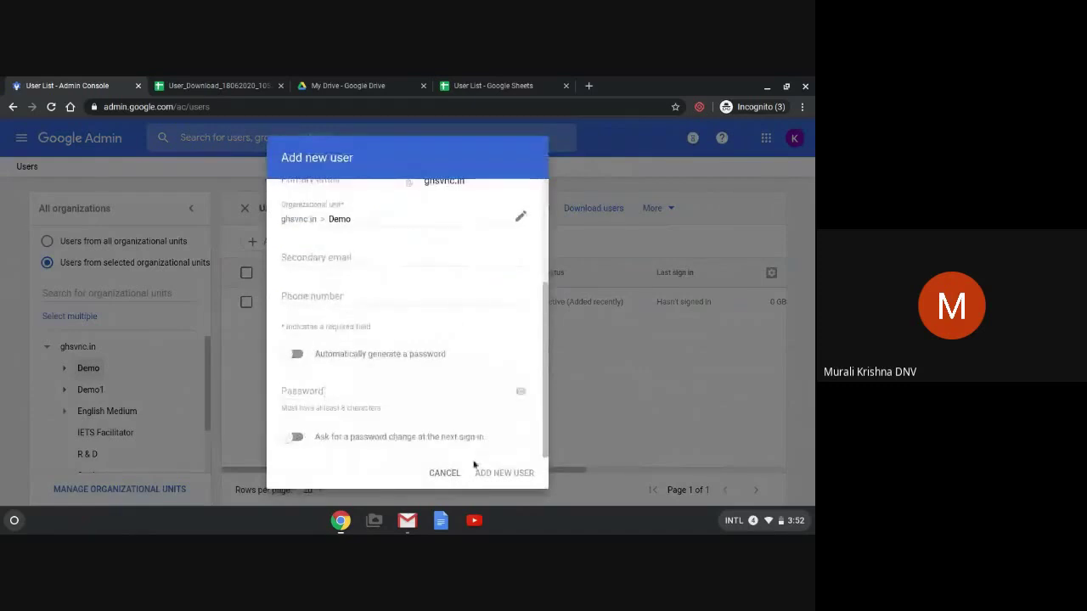
click(445, 473)
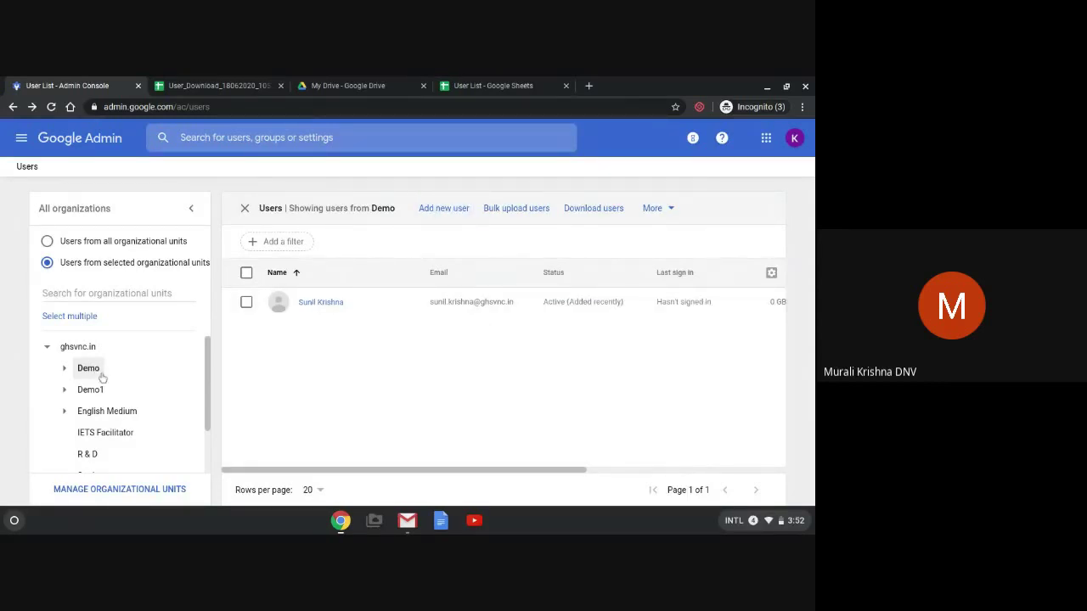
click(510, 210)
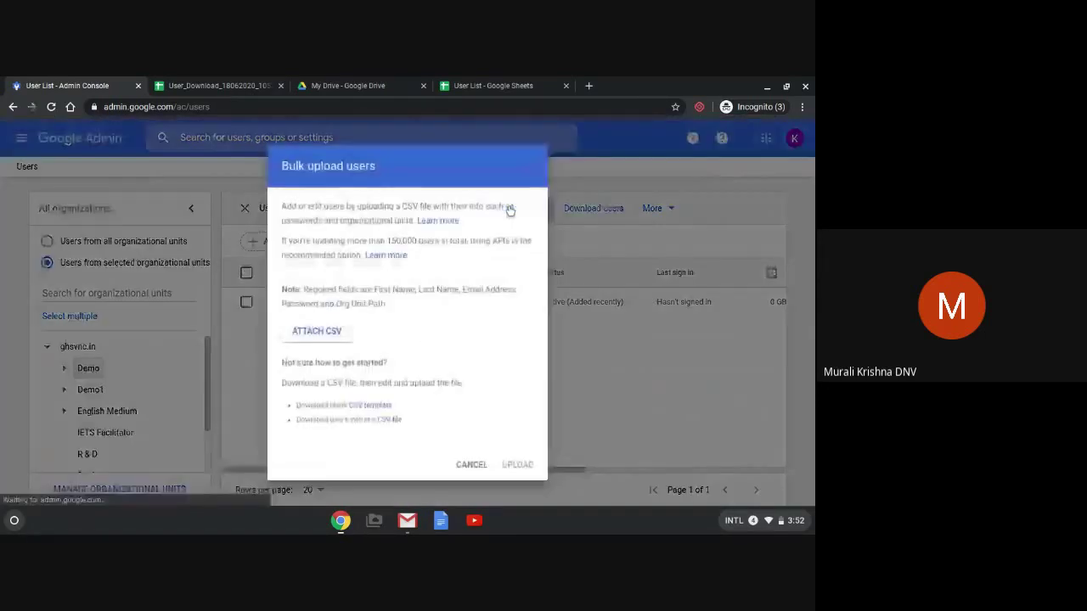
click(478, 465)
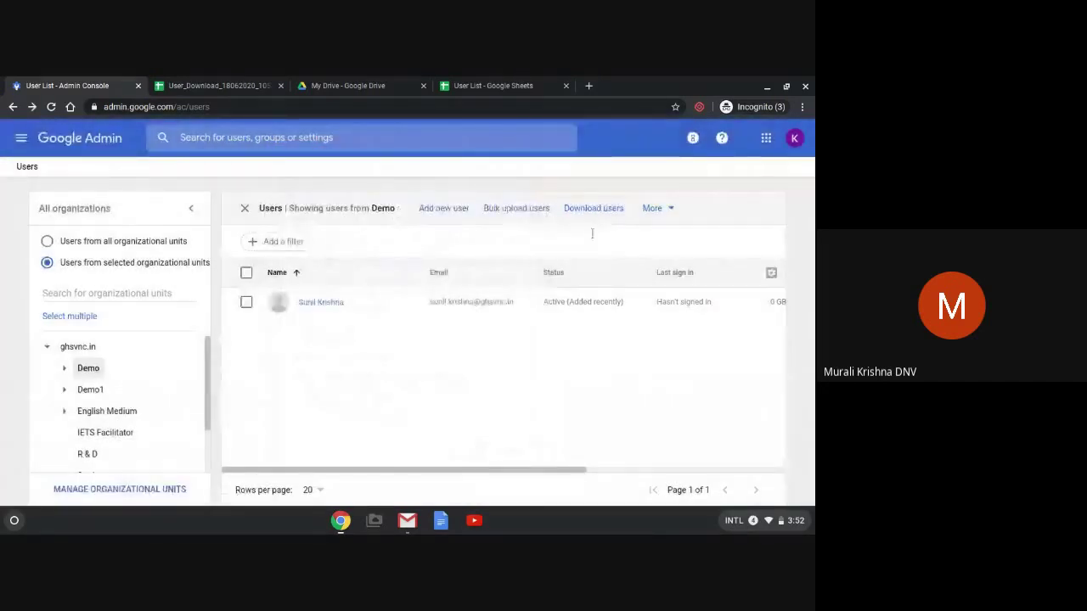
Step: Review the user download options for Demo, choosing all user info columns, and cancel the download
click(594, 209)
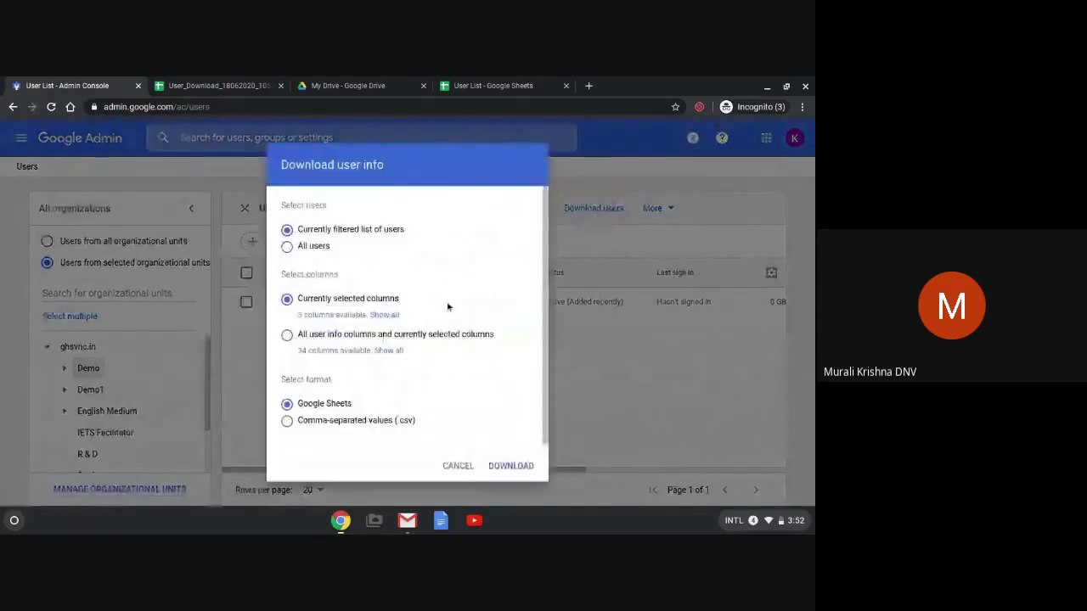
click(287, 336)
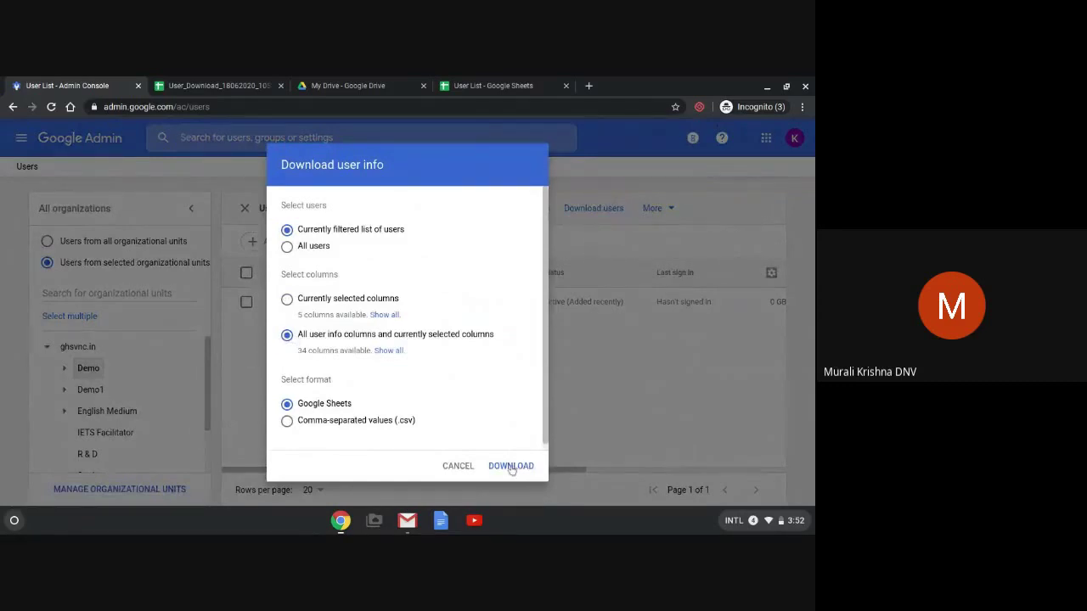
click(458, 468)
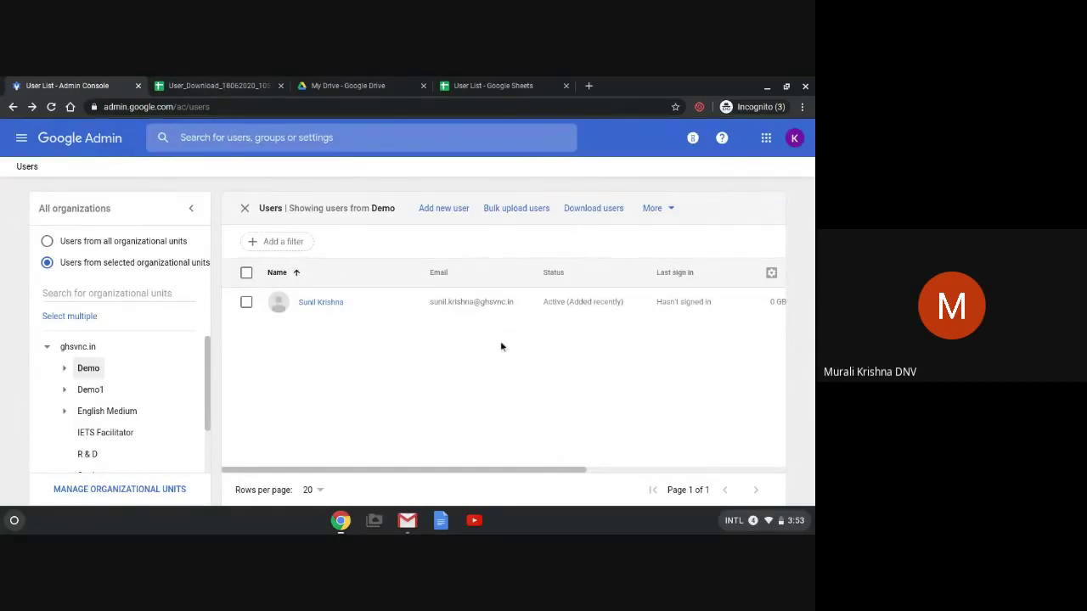
Step: Examine the name, email, password and org unit path headers and the org unit value in the User_Download_18062020_105223 spreadsheet
click(231, 84)
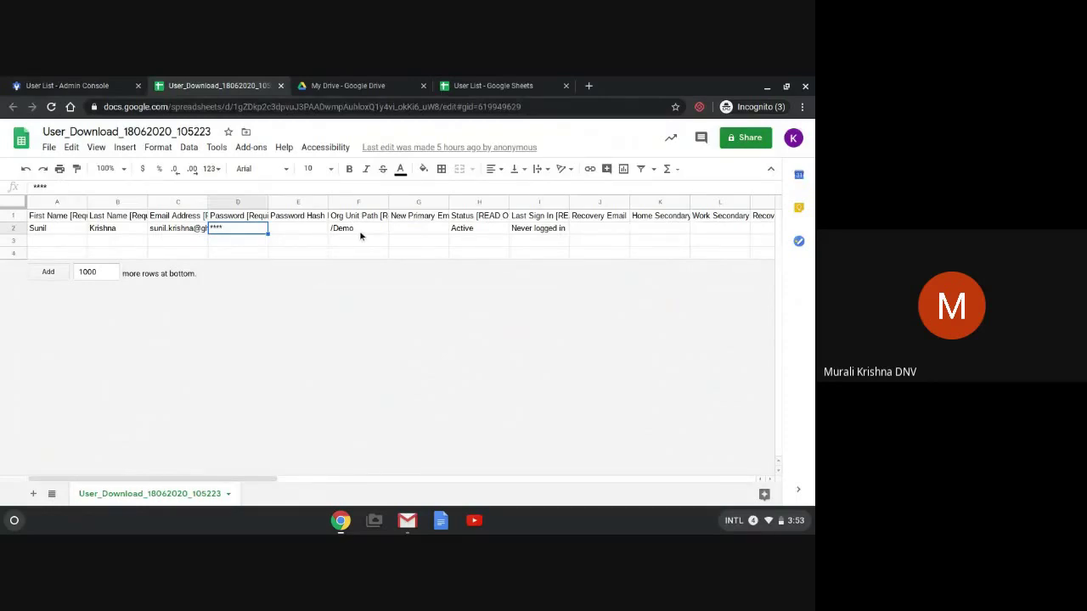
click(71, 218)
click(127, 217)
click(155, 217)
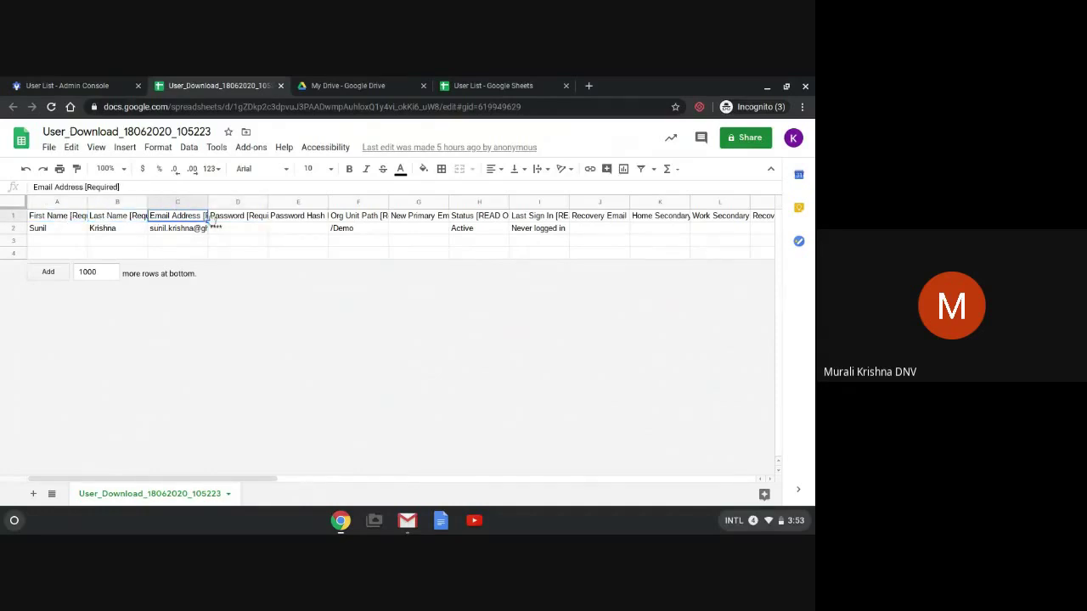
click(231, 219)
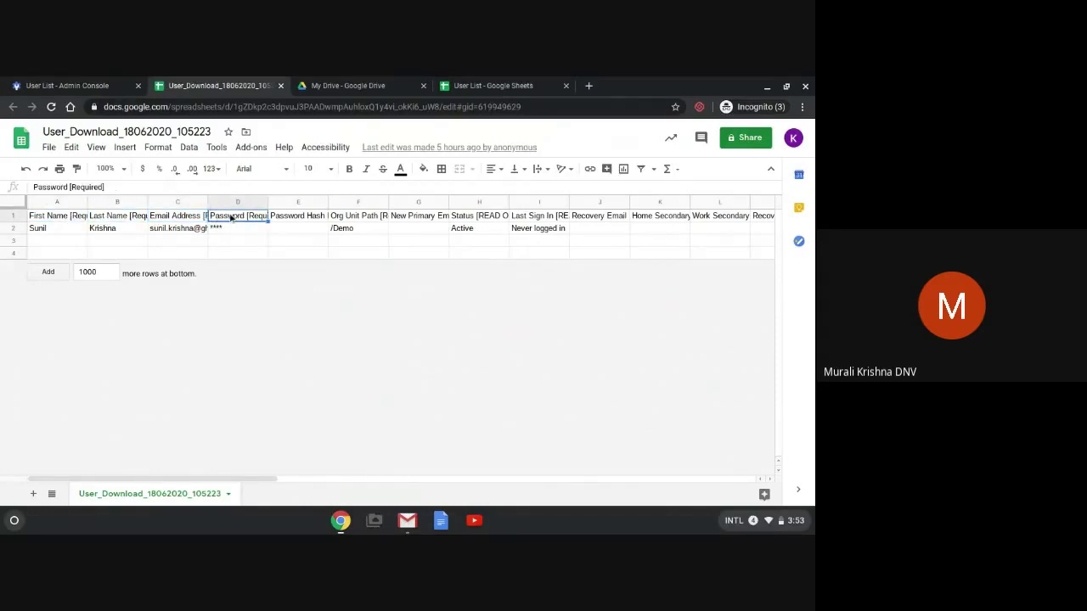
click(352, 218)
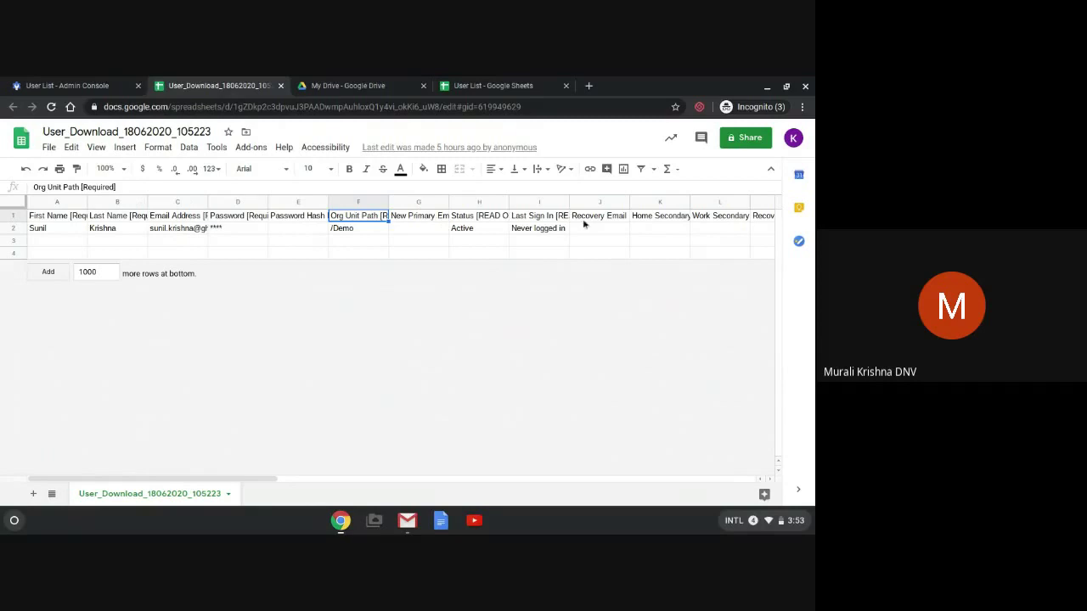
click(345, 230)
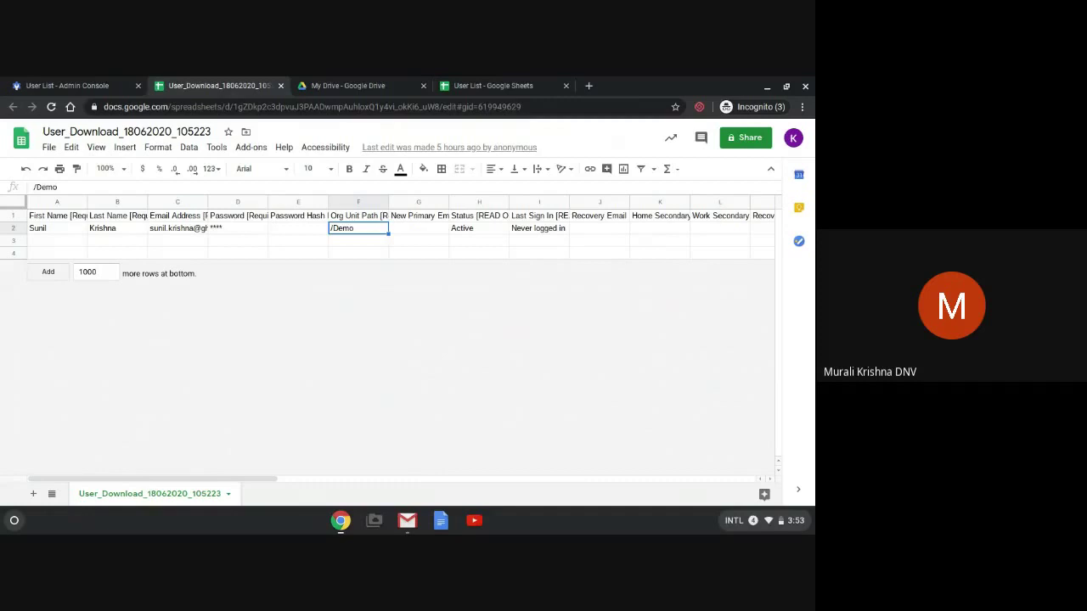
Step: Return to the Admin console, read the required fields for bulk user upload, and close the dialog
click(97, 83)
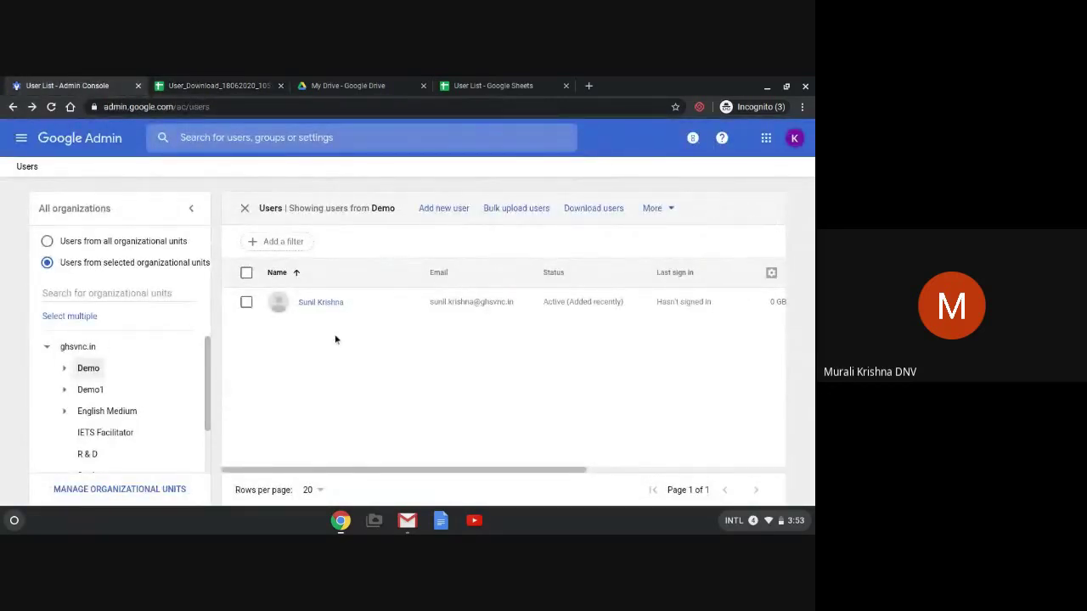
click(516, 208)
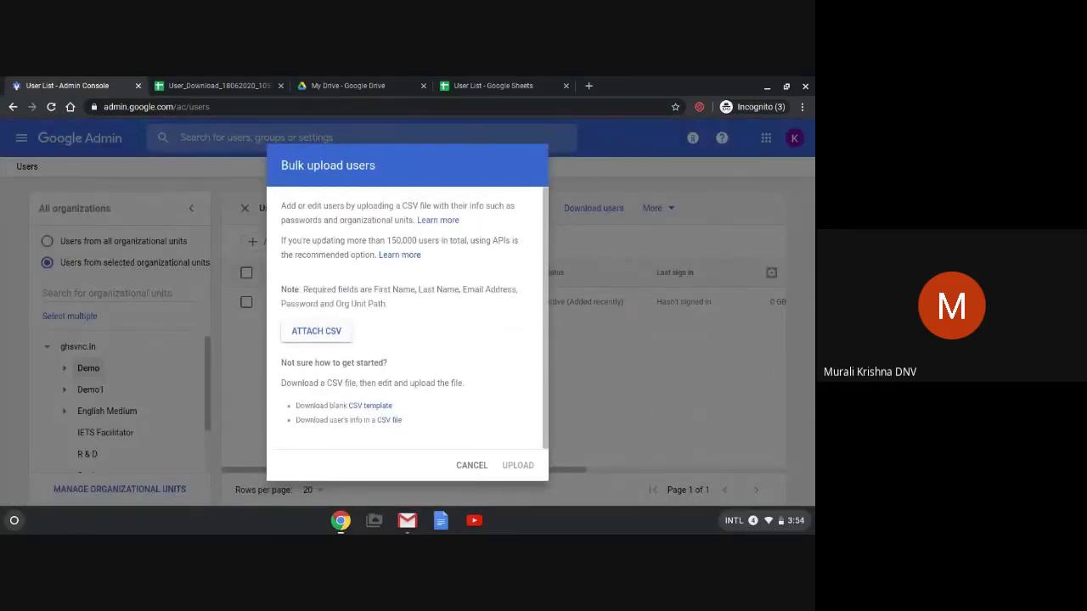
click(472, 466)
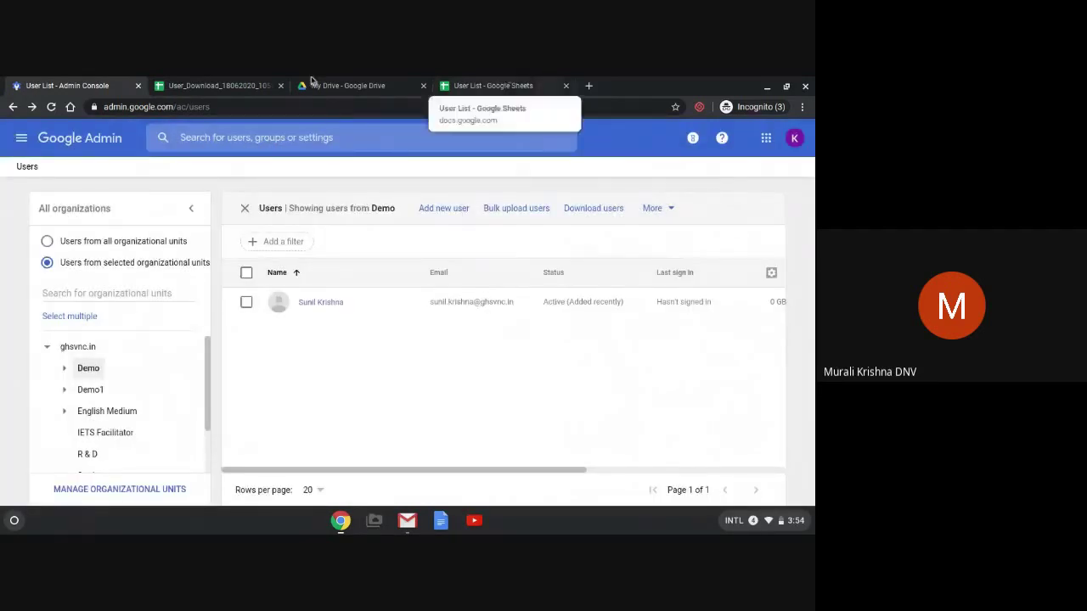
Step: Look through the header row of the downloaded user spreadsheet from First Name to the recovery phone column and back
click(219, 85)
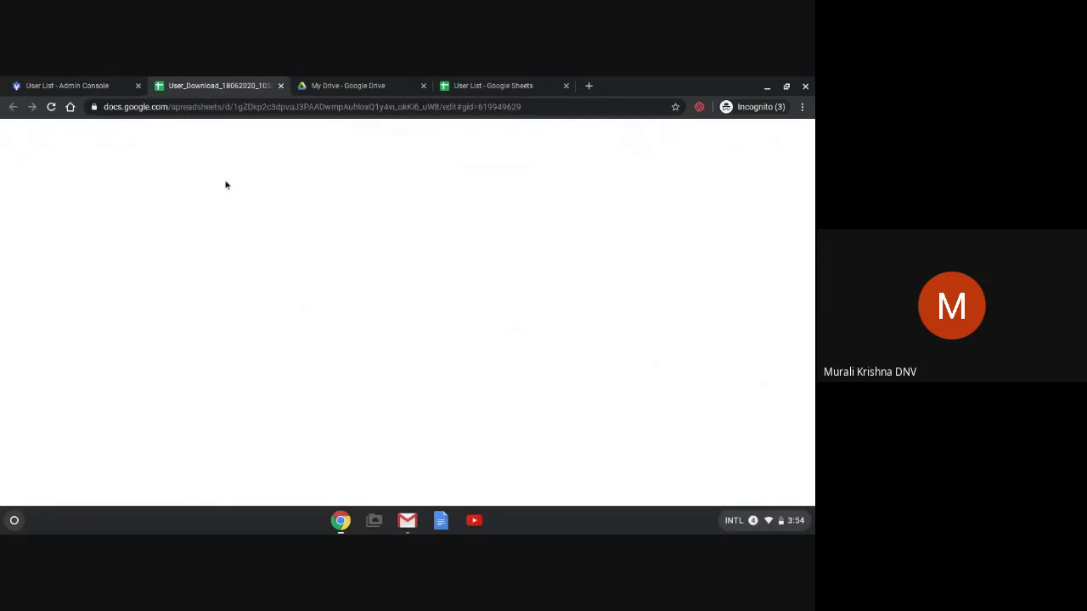
key(Right)
key(Right)
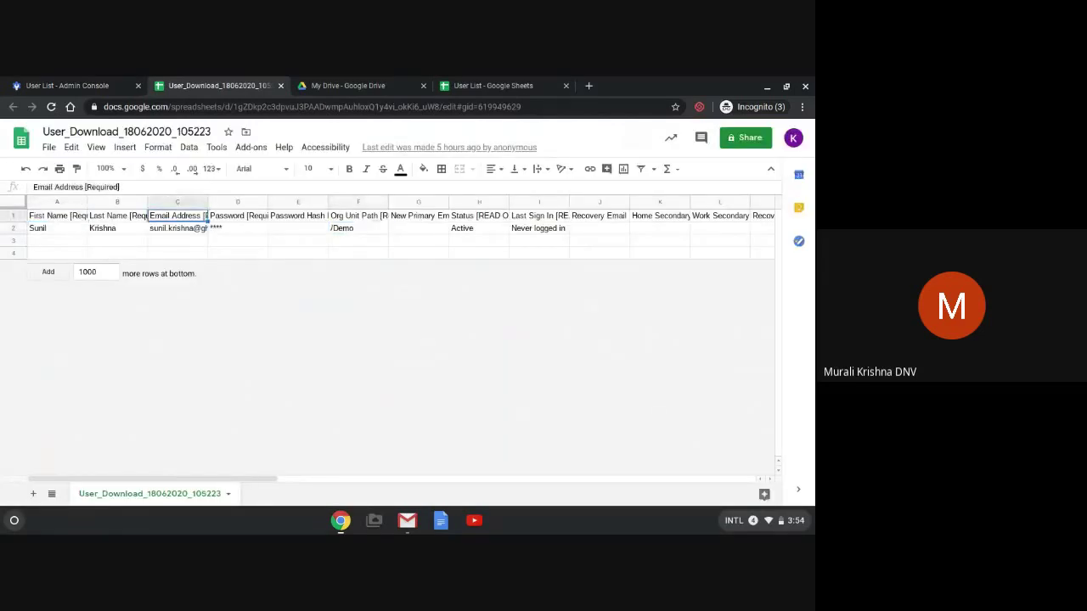
key(Right)
key(Right)
key(Right)
key(Right)
key(Right)
key(Right)
key(Right)
key(Right)
key(Right)
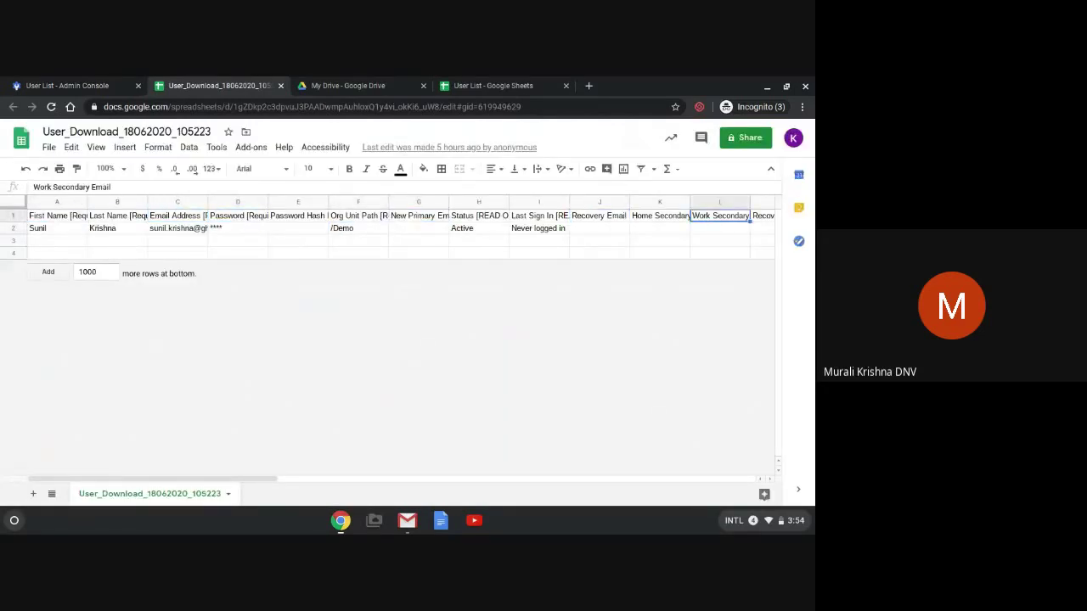
key(Right)
key(Left)
key(Left)
key(Left)
key(Left)
key(Left)
key(Left)
key(Left)
key(Left)
key(Left)
key(Left)
key(Left)
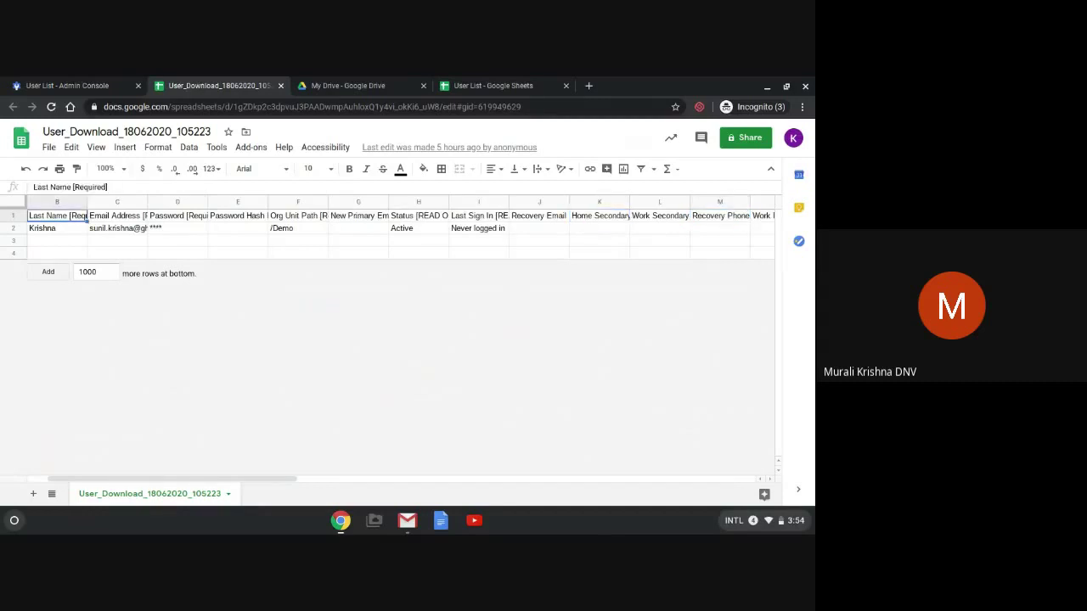
key(Left)
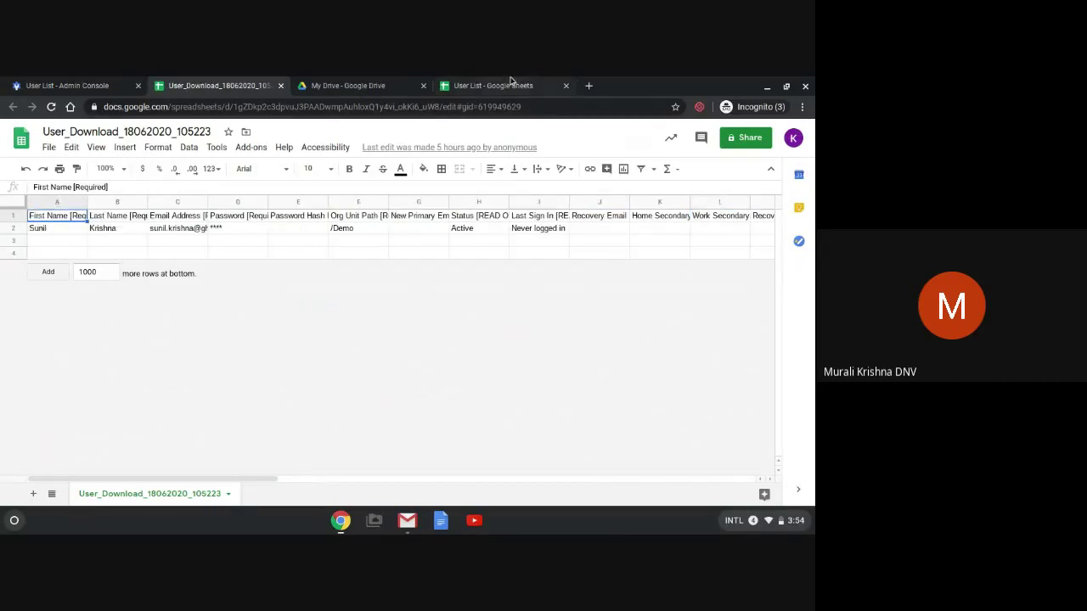
Step: Examine the column headers of the User List spreadsheet, from the name fields to Change Password at Next Sign-In
click(512, 85)
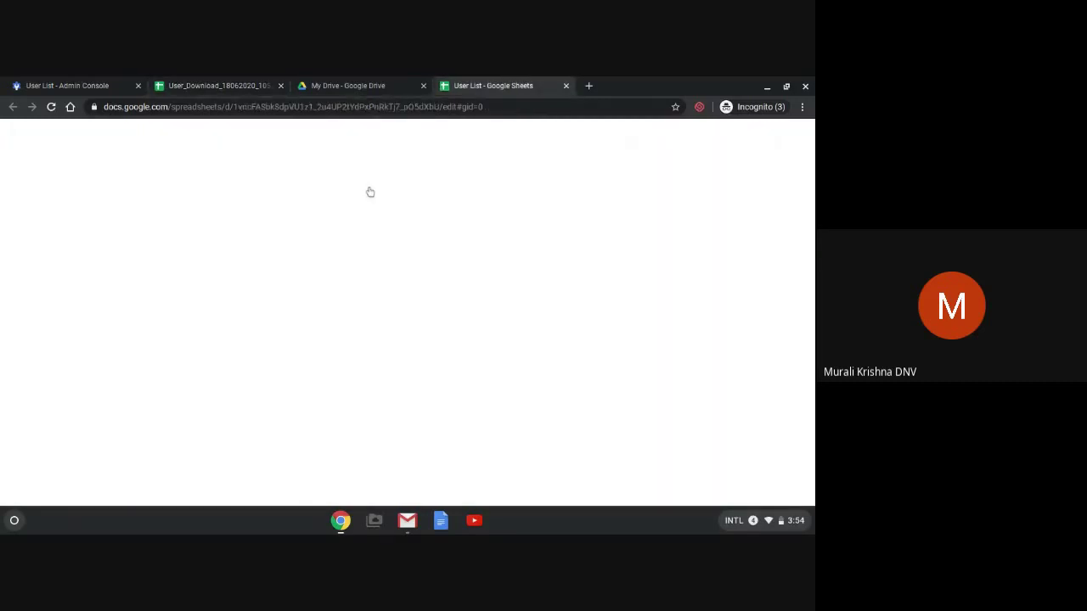
key(Up)
key(Left)
key(Left)
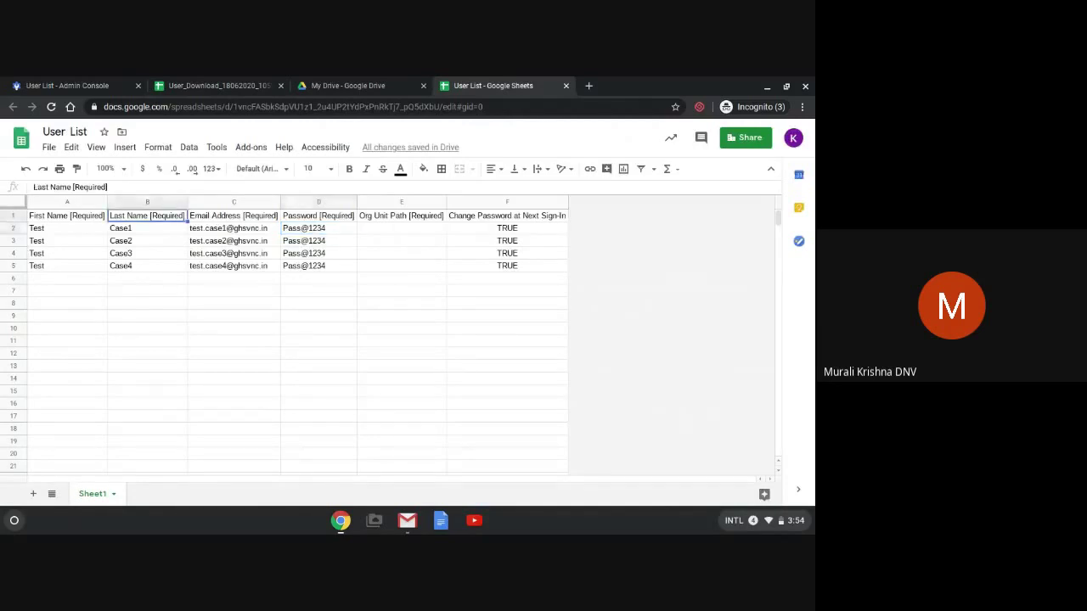
key(Right)
key(Right)
key(Right)
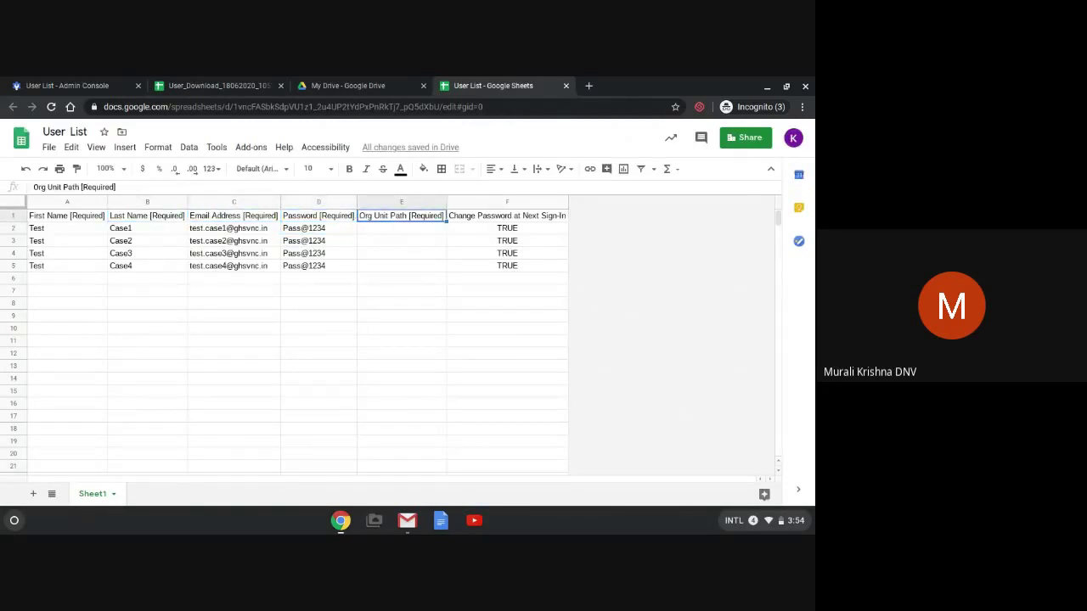
key(Right)
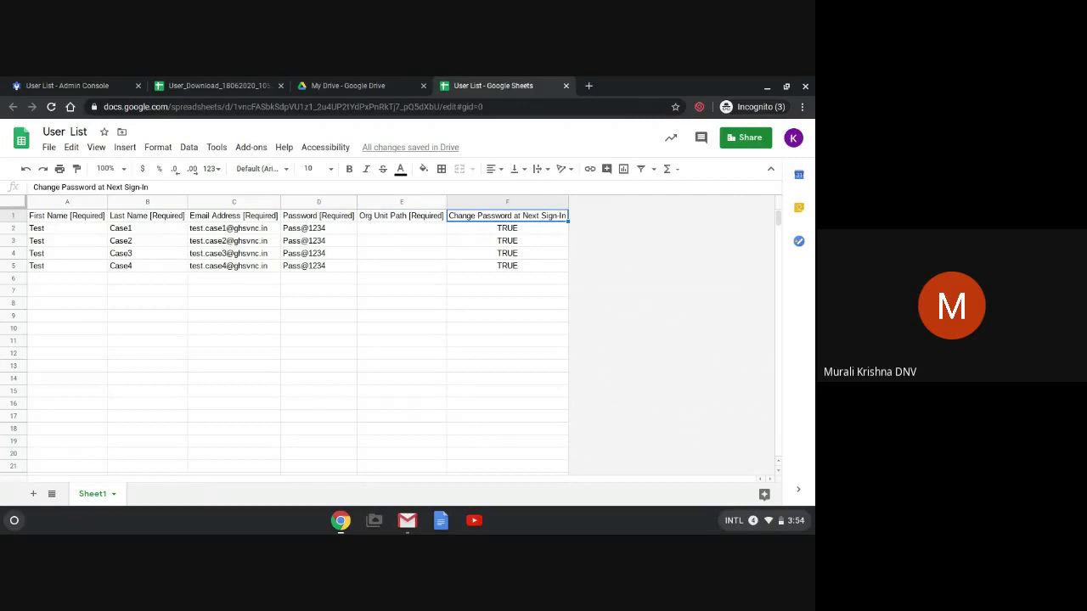
click(76, 219)
click(131, 222)
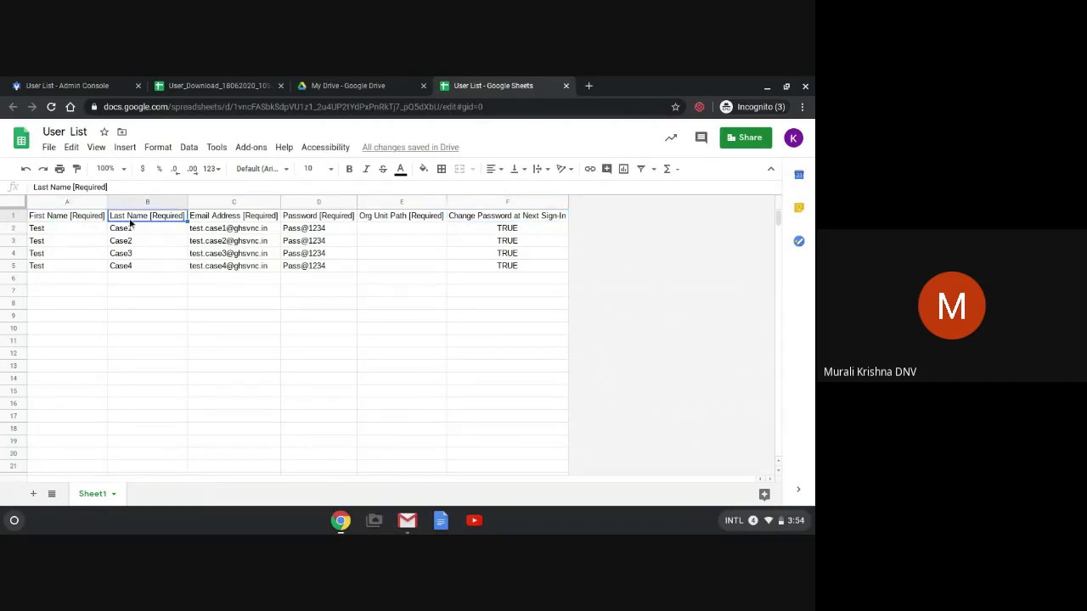
Step: Copy the header row of the User_Download spreadsheet into row 1 of a new sheet in User List
click(235, 87)
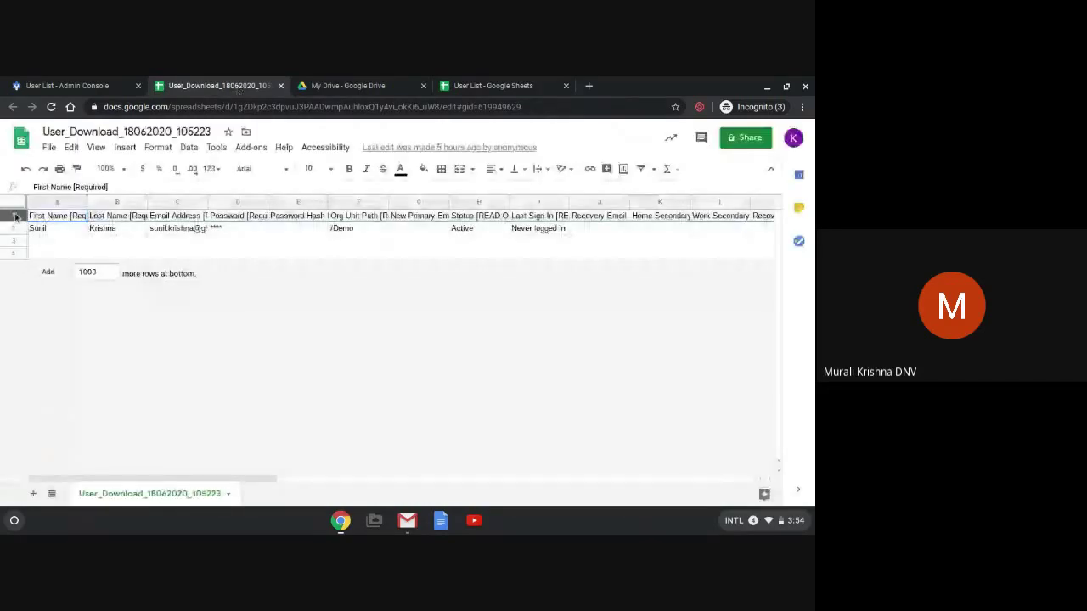
click(15, 218)
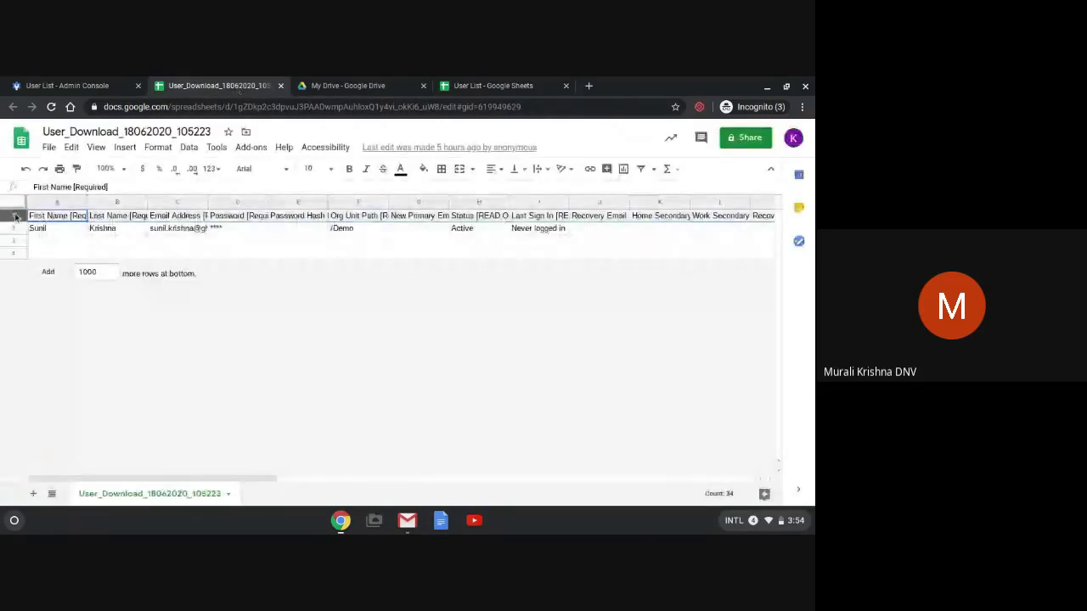
click(490, 84)
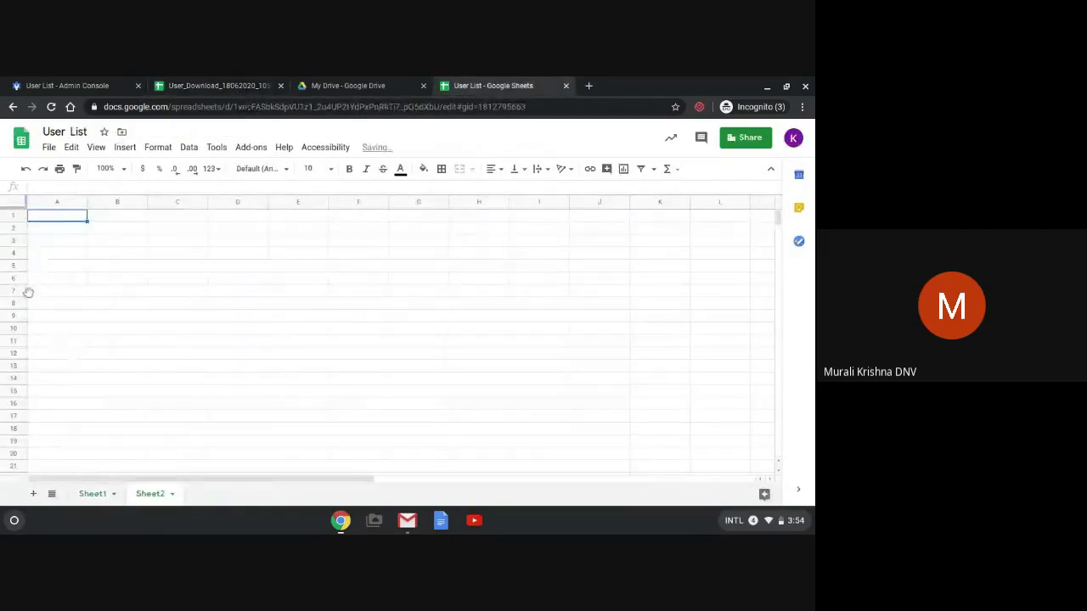
key(ctrl+v)
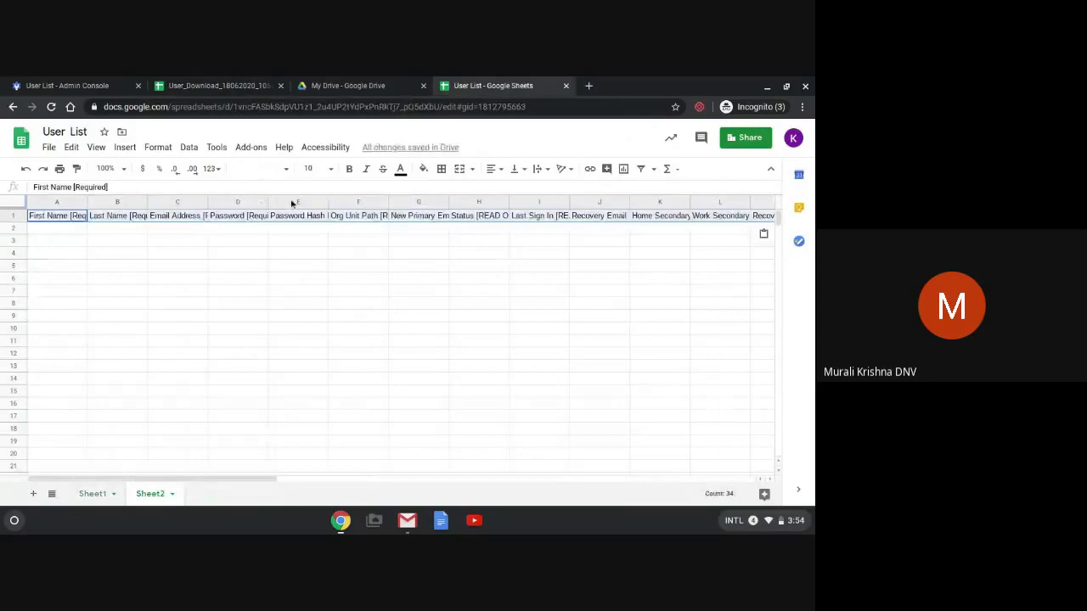
Step: Delete the Password Hash Function column from Sheet2
click(291, 202)
right_click(292, 203)
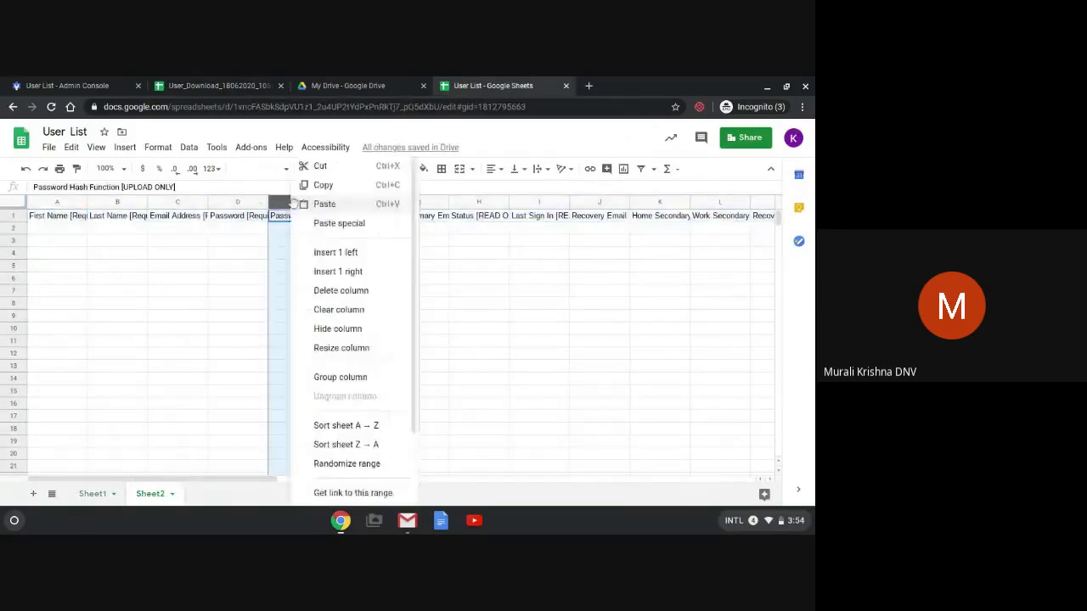
click(332, 292)
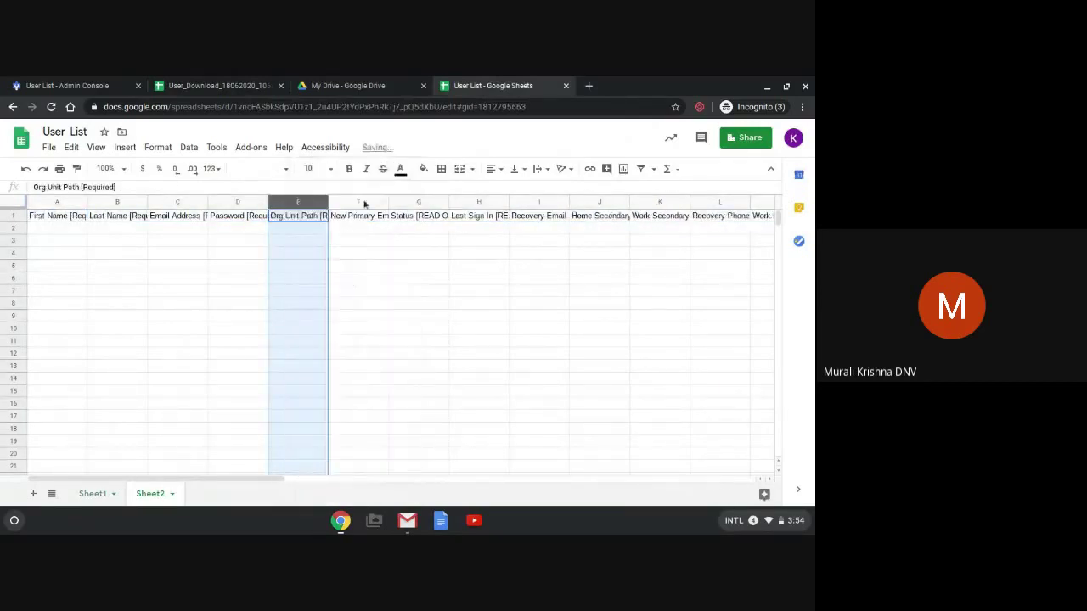
Step: Delete columns F to AE and the New Status [UPLOAD ONLY] column from Sheet2
drag(360, 204, 480, 202)
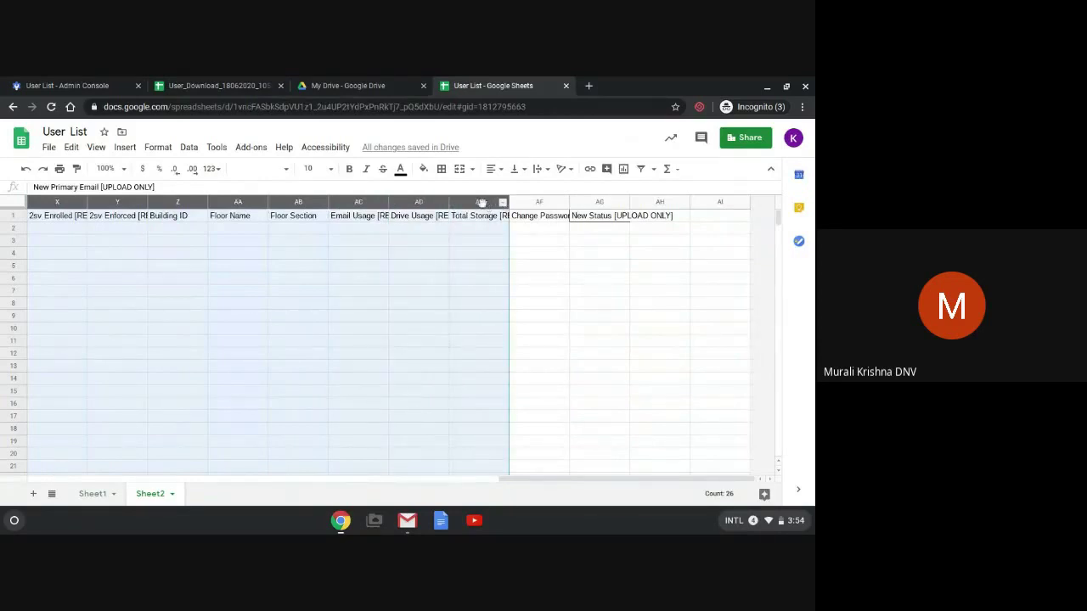
right_click(480, 204)
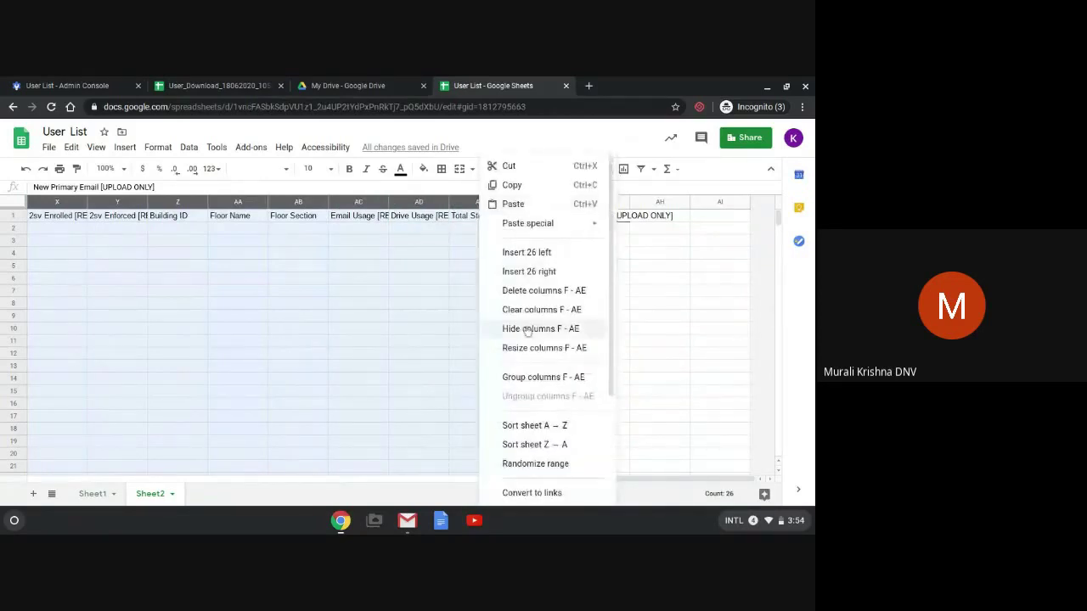
click(516, 290)
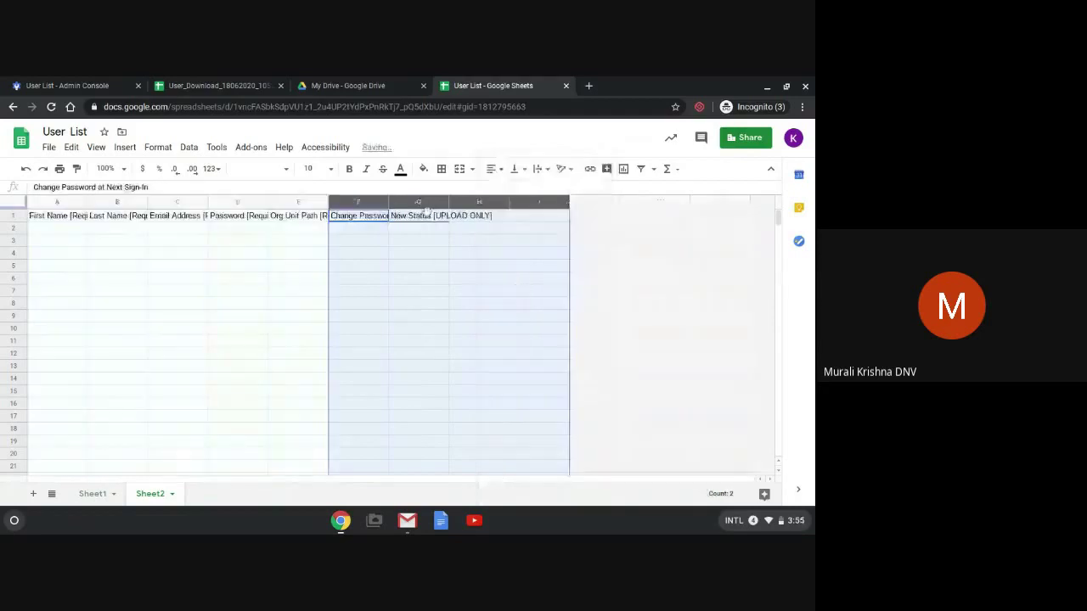
click(303, 281)
click(427, 201)
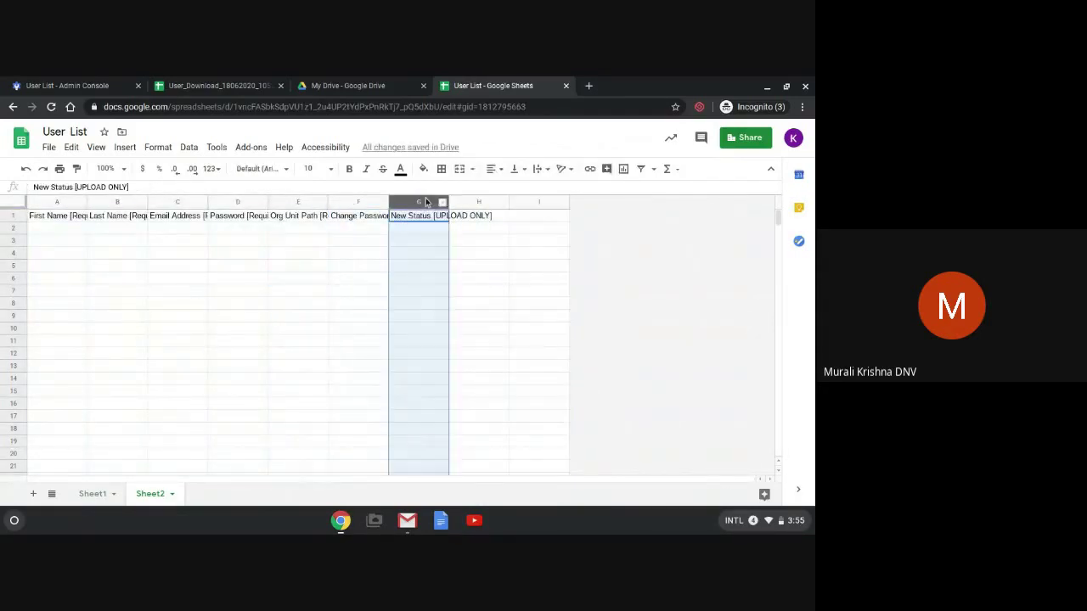
right_click(425, 198)
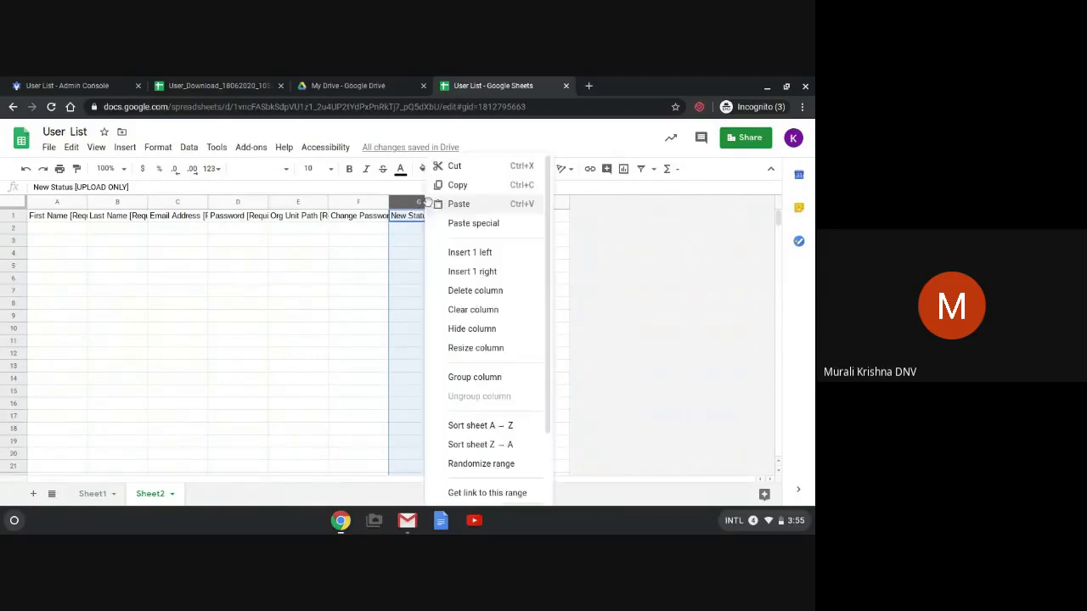
click(476, 286)
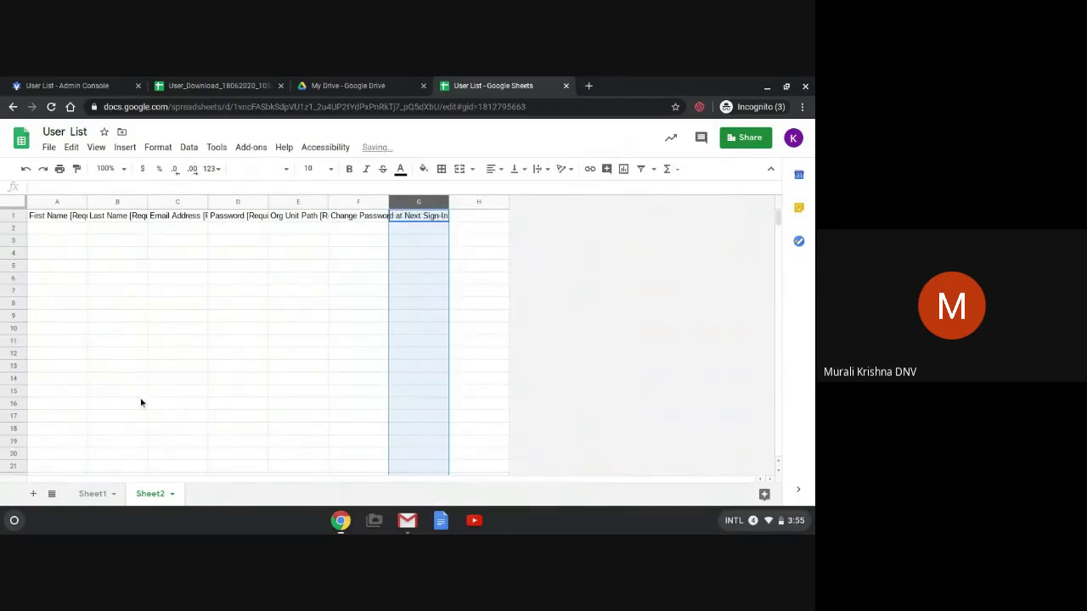
Step: Review the first user's entries in row 2 of Sheet1, from First Name through Password
right_click(149, 495)
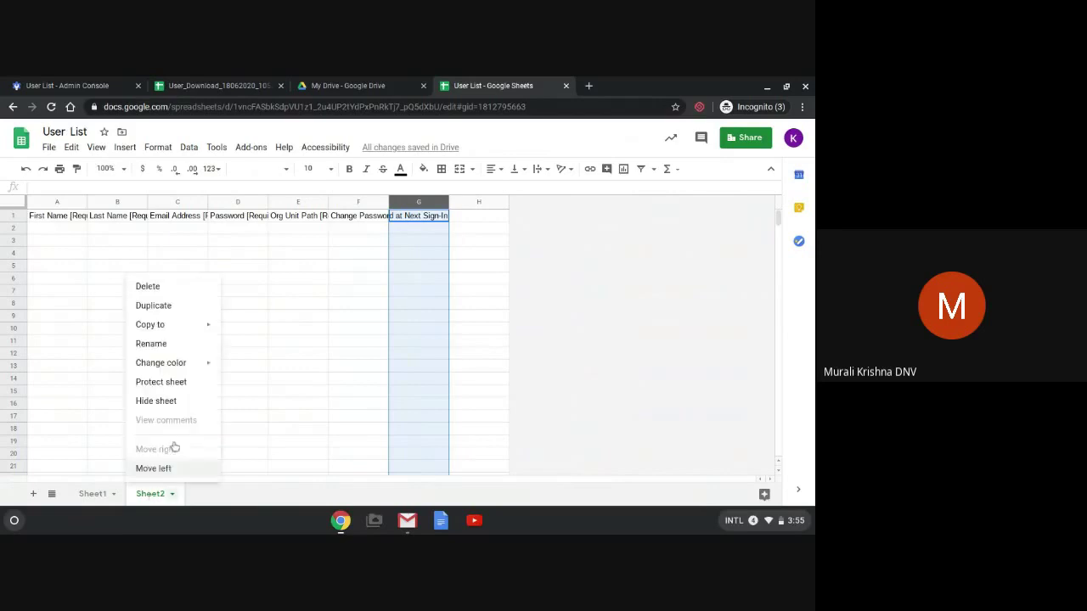
click(91, 495)
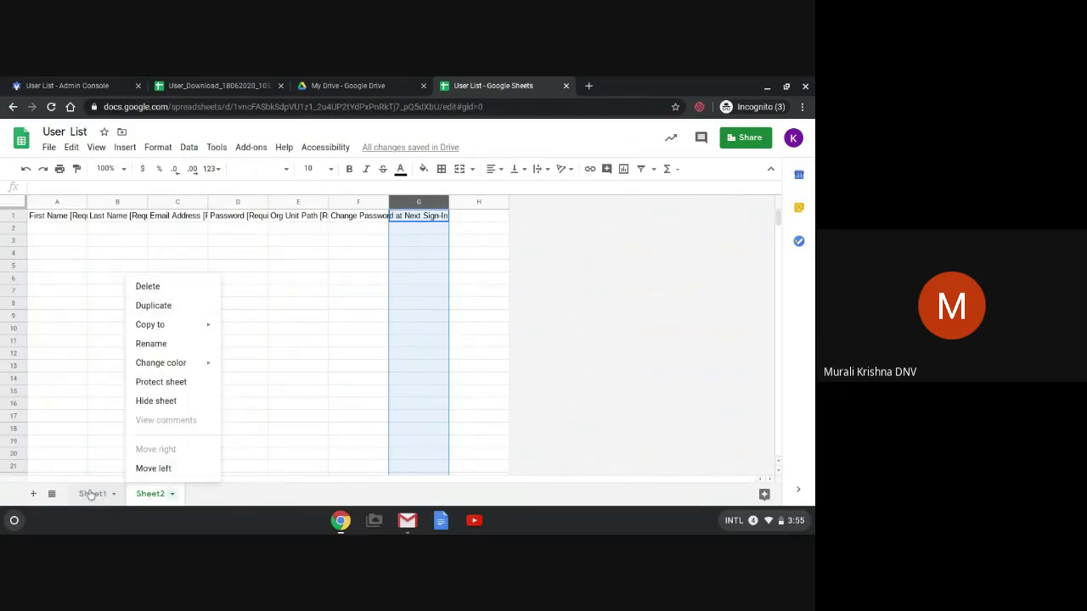
click(91, 230)
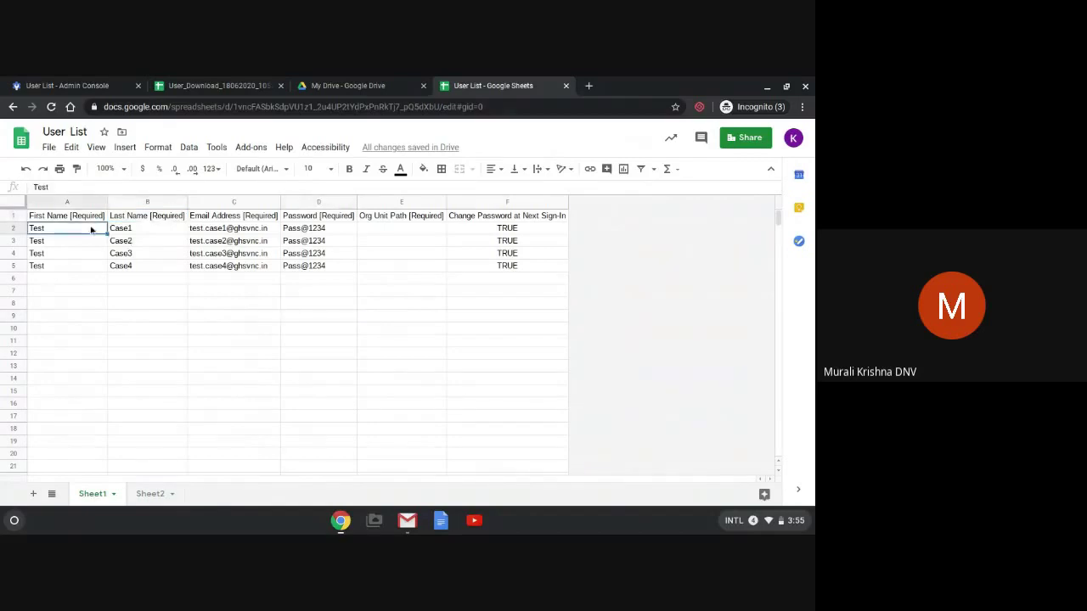
click(147, 230)
click(194, 232)
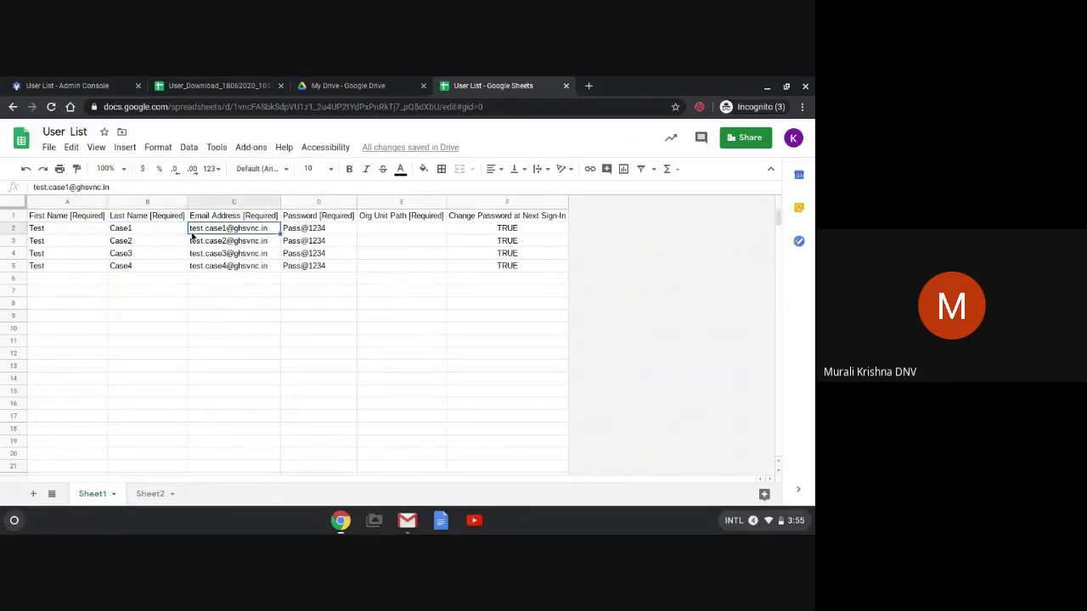
click(332, 232)
Step: Copy the /Demo org unit path from the User_Download spreadsheet into cell E2 of Sheet1 in User List
click(401, 233)
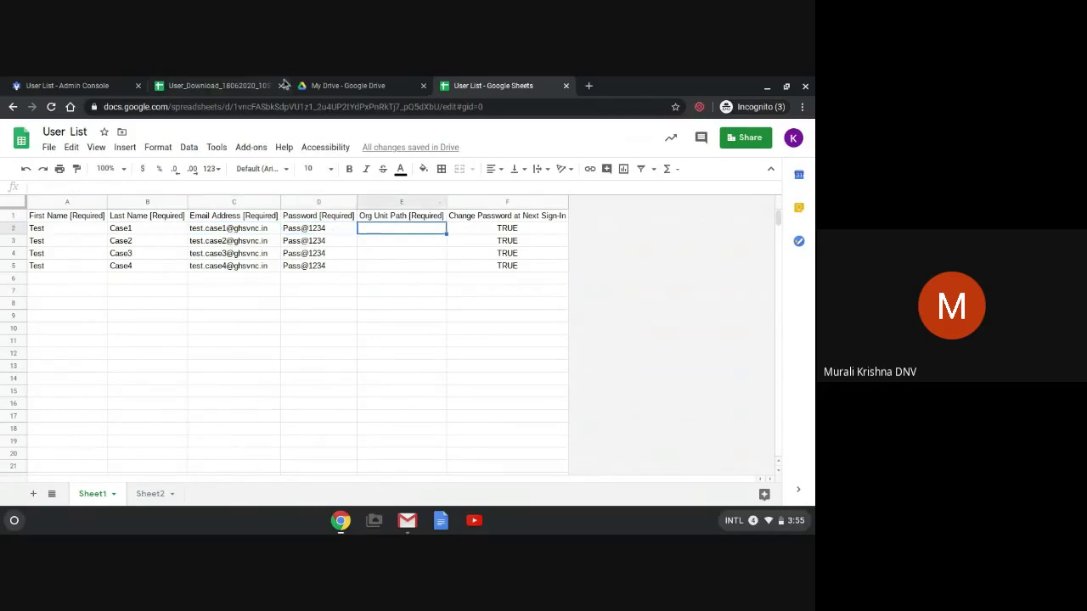
click(228, 85)
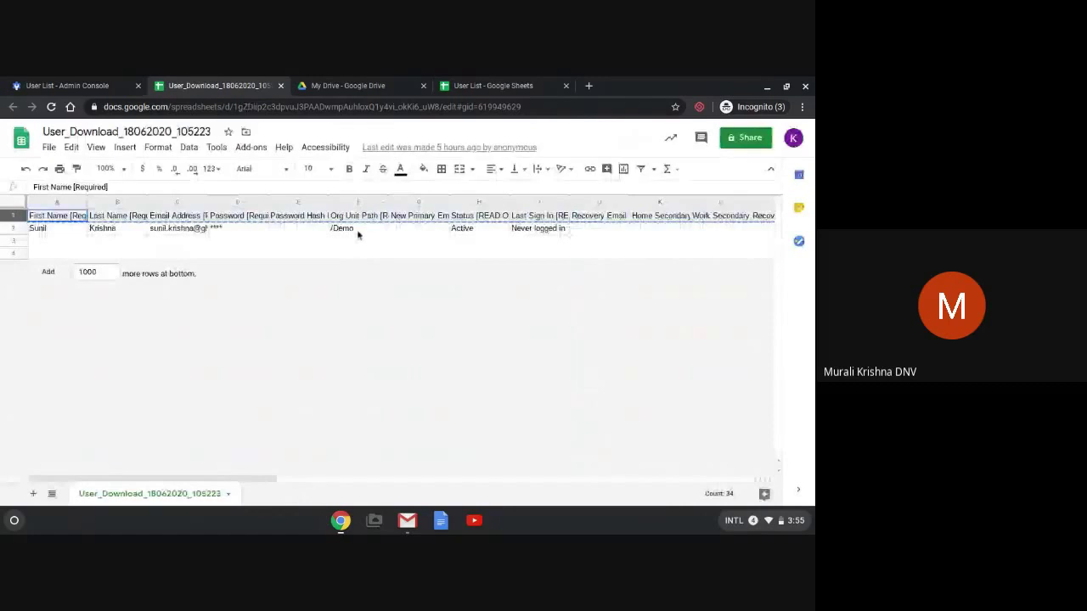
click(365, 234)
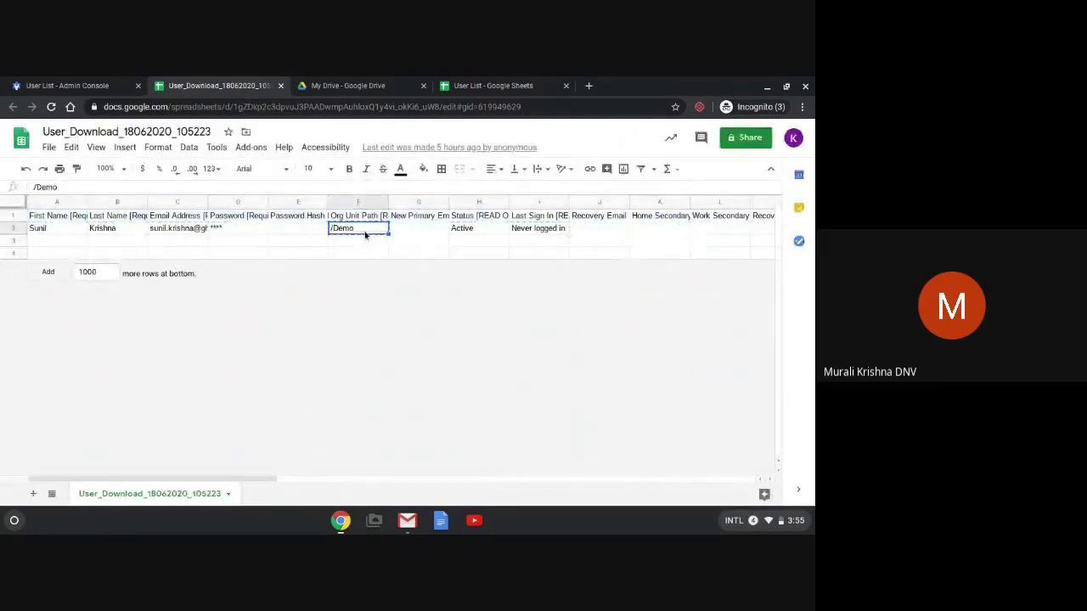
click(497, 88)
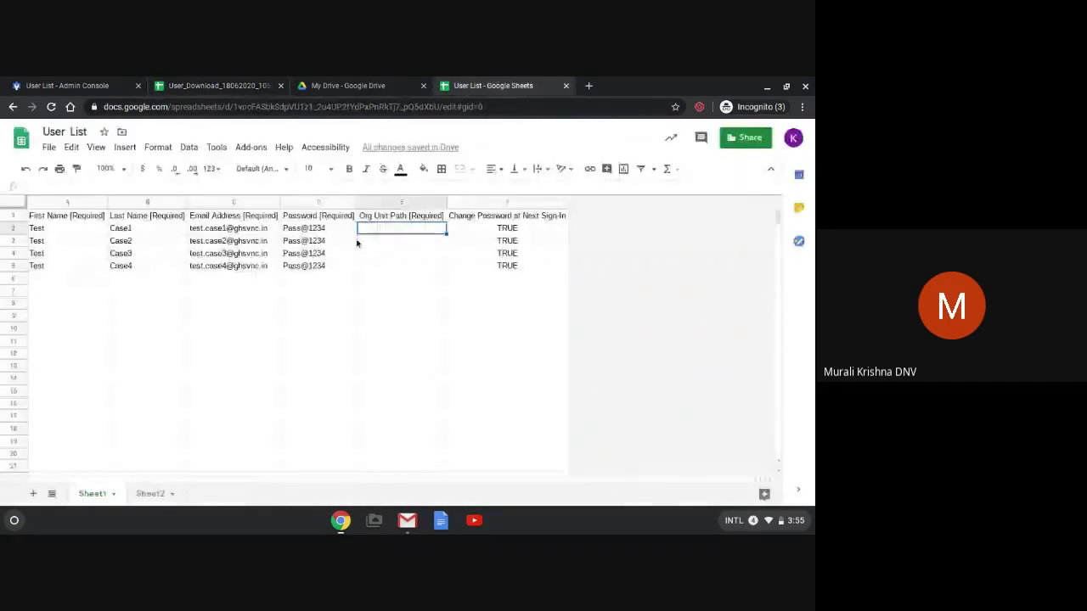
text(/Demo)
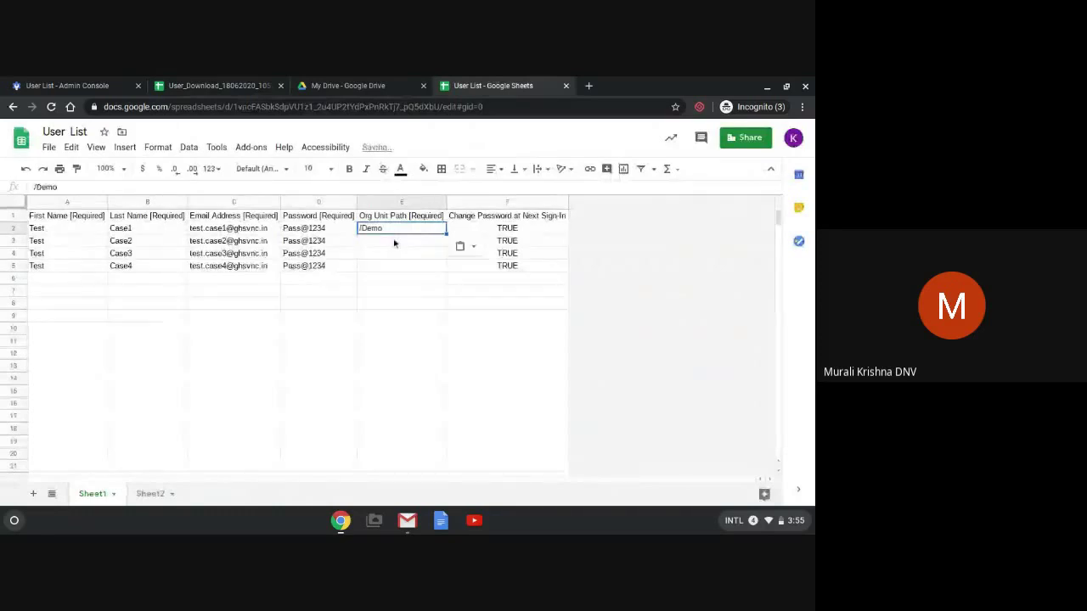
Step: In the Admin console, expand the Students and English Medium units and show the users of 6th Class EM_C Section (2018-2019)
click(111, 82)
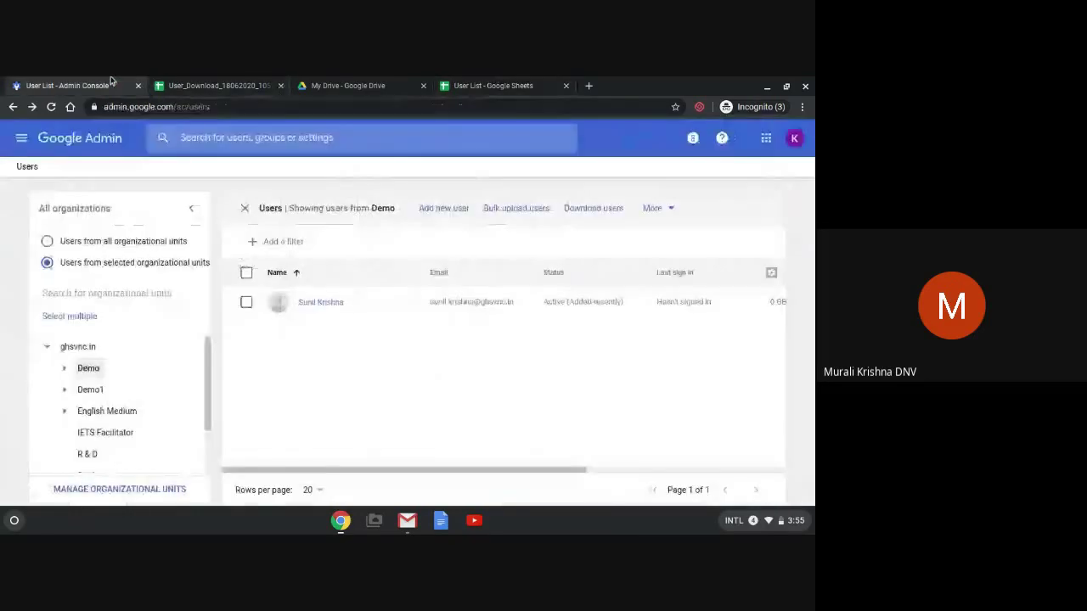
scroll(154, 363, down, 1)
scroll(154, 362, down, 1)
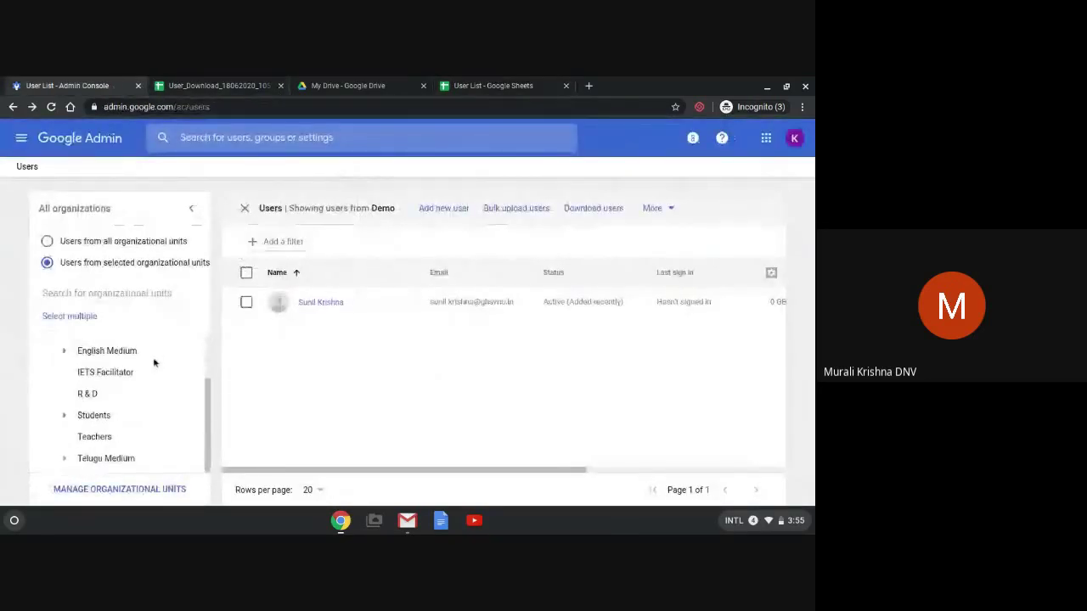
click(65, 419)
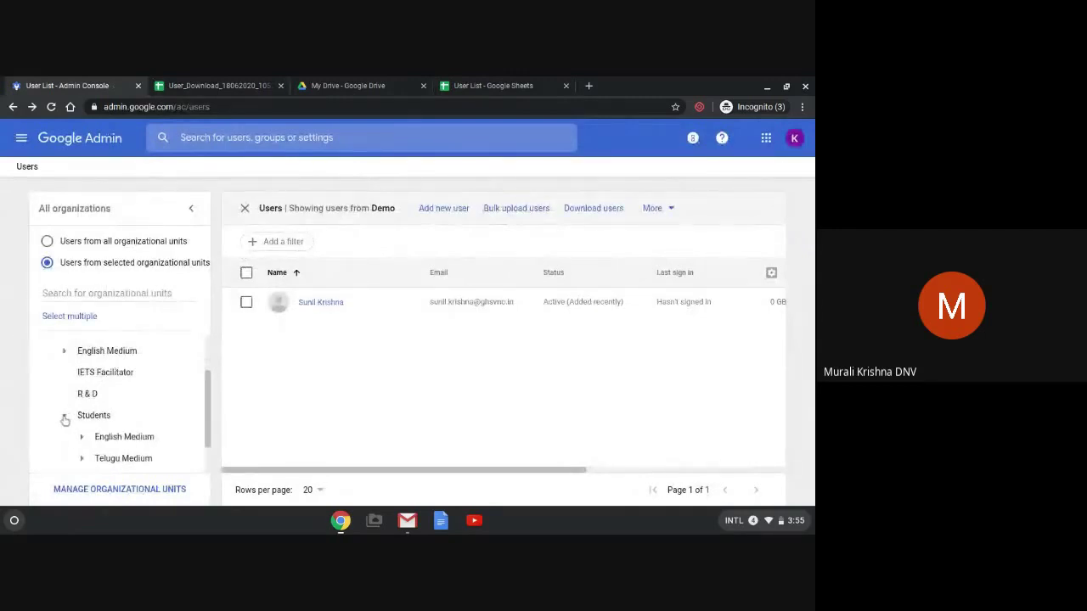
scroll(85, 404, down, 1)
click(83, 394)
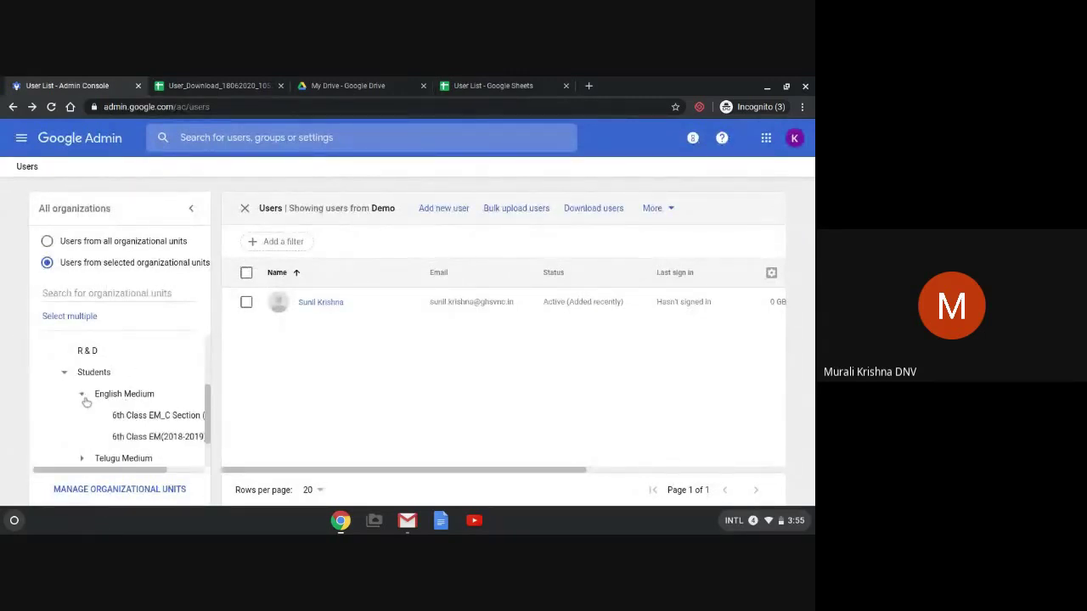
scroll(173, 376, down, 2)
click(173, 374)
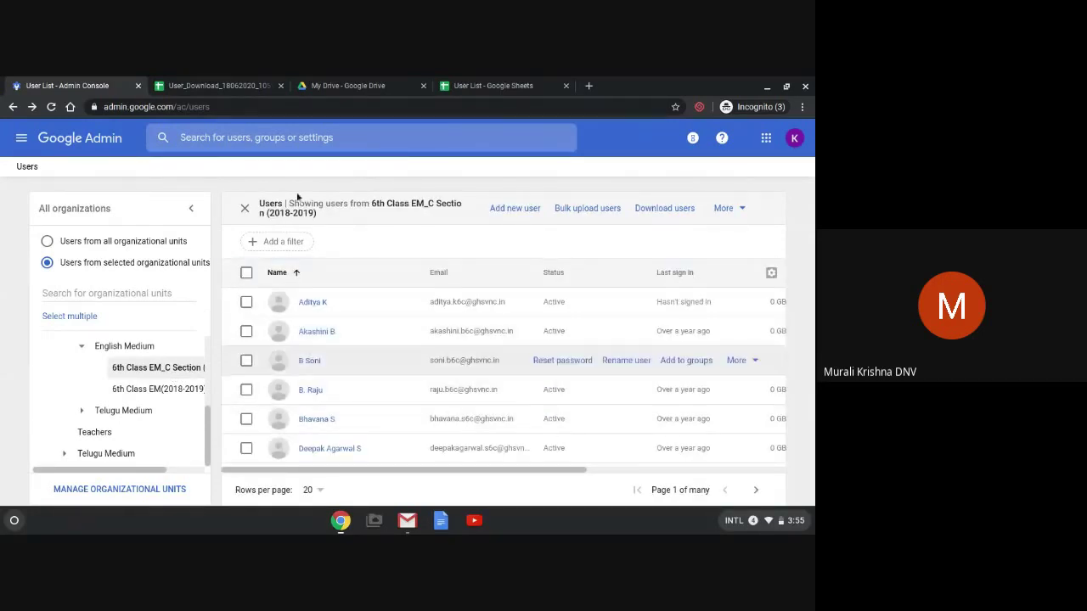
Step: Copy the /Demo org unit path from User_Download and fill it into cells E2:E5 of Sheet1 in User List
click(239, 85)
click(356, 228)
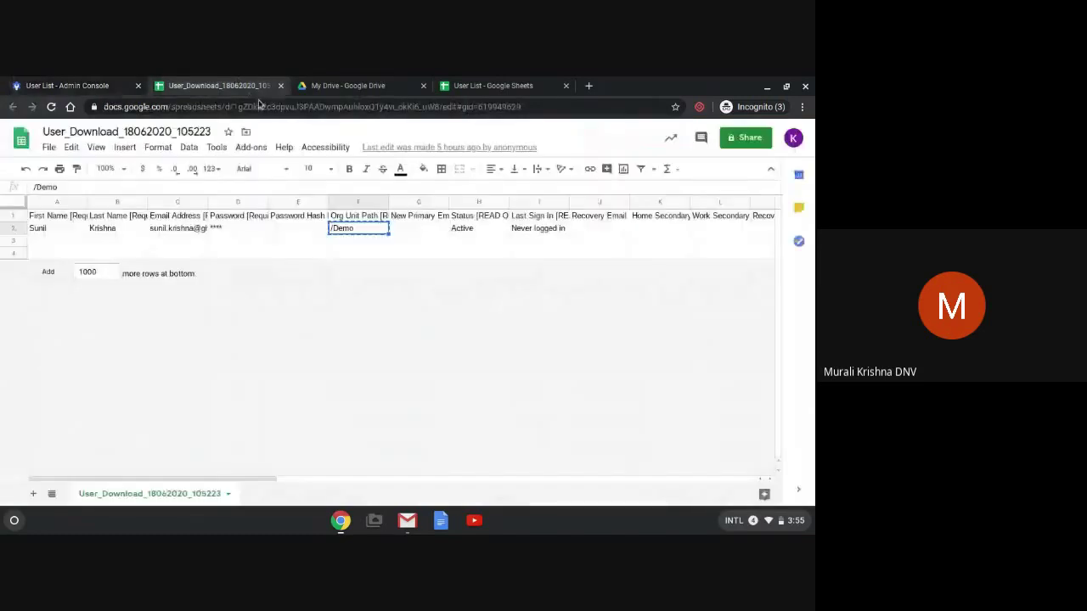
key(ctrl+c)
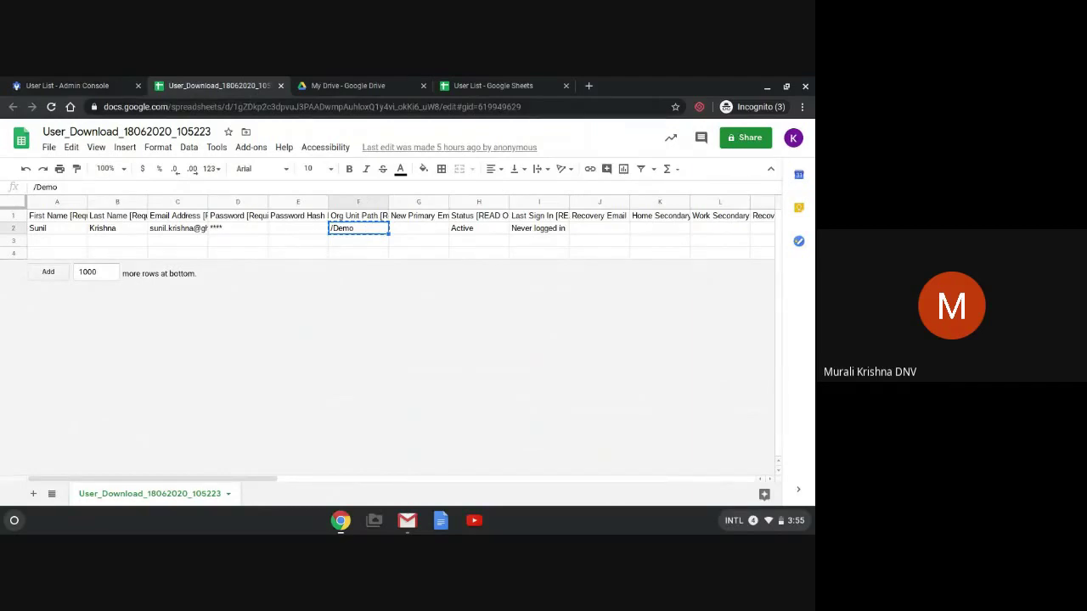
click(82, 82)
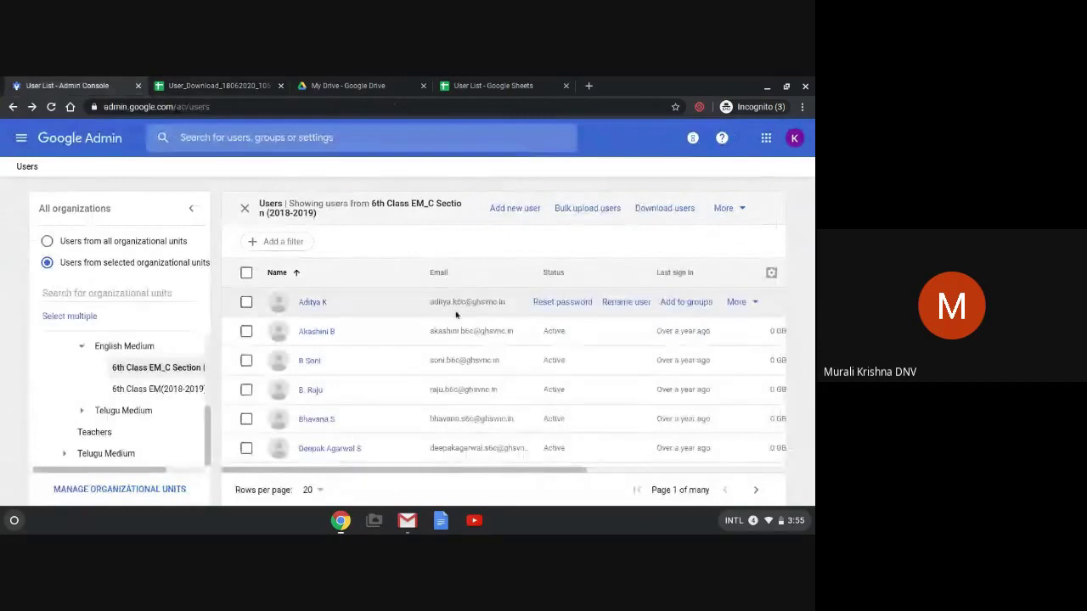
click(217, 86)
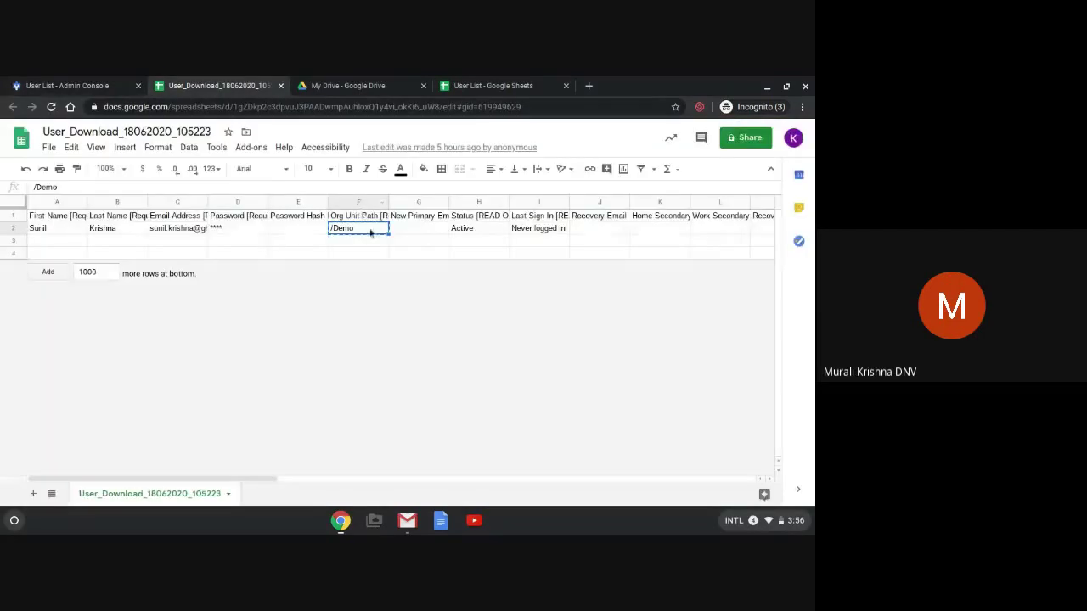
click(484, 86)
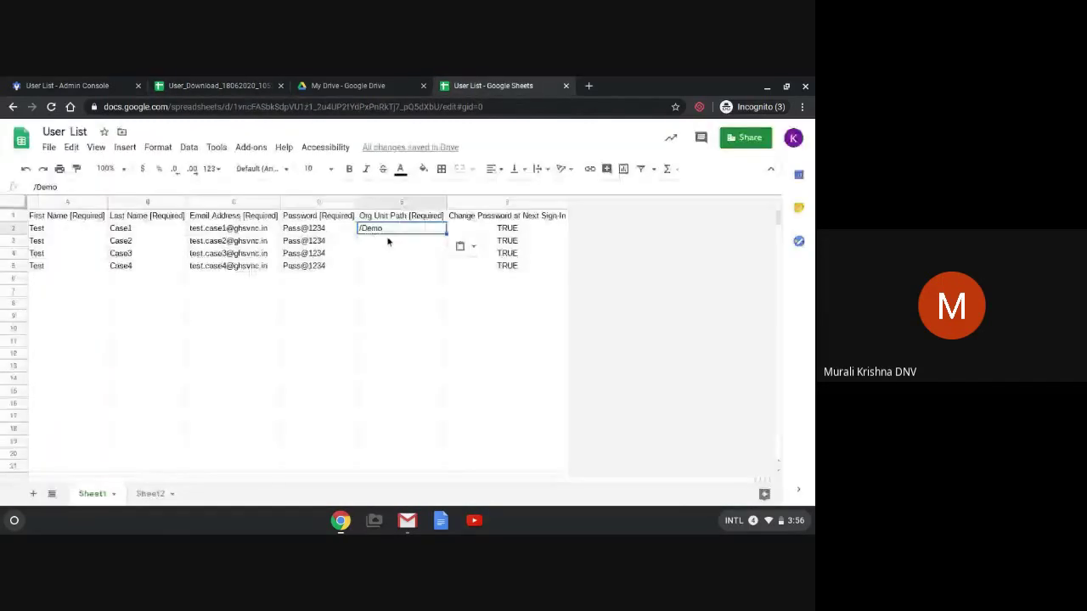
key(shift+Down)
key(shift+Down)
key(shift+Down)
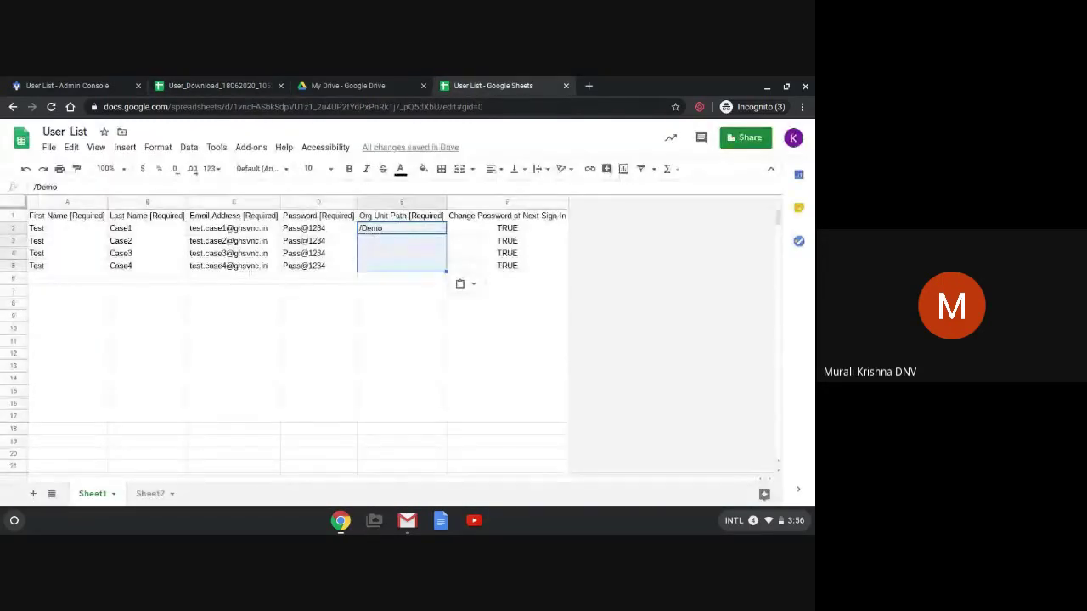
key(ctrl+v)
click(413, 304)
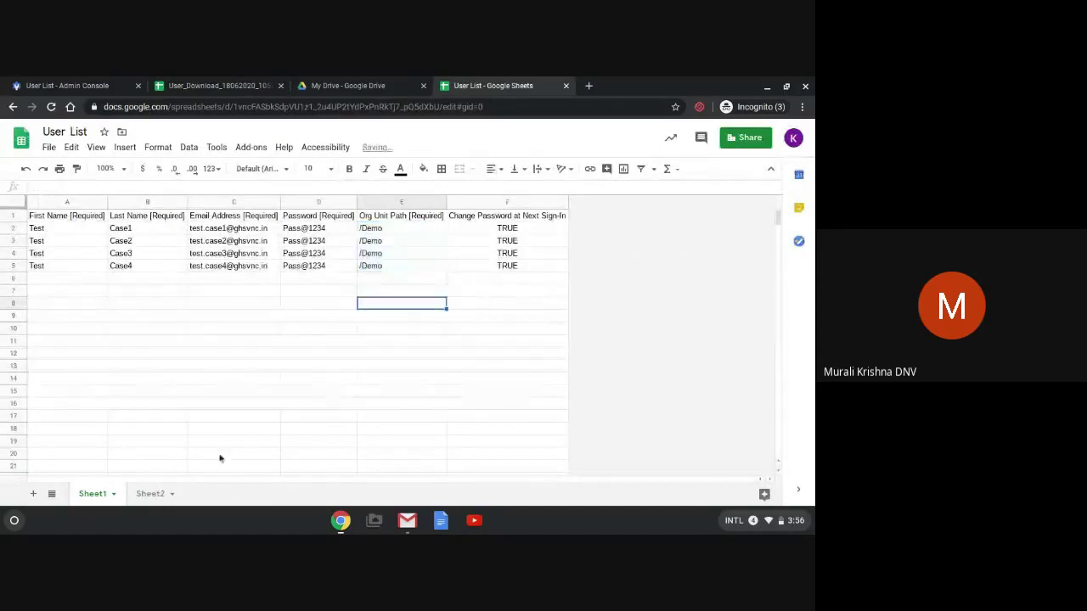
Step: Delete Sheet2 from the User List spreadsheet
click(157, 498)
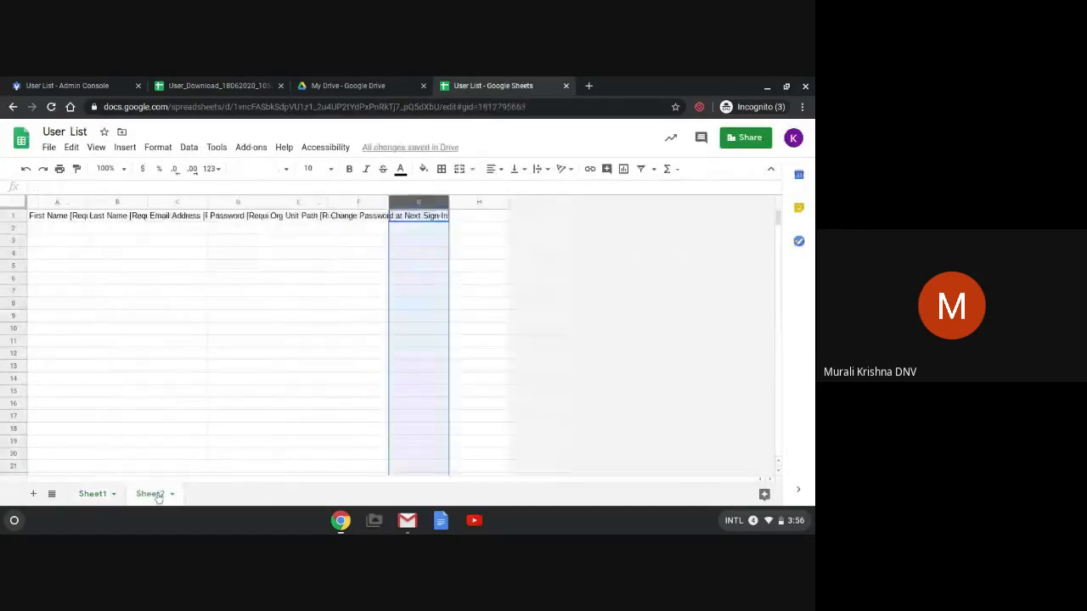
right_click(158, 498)
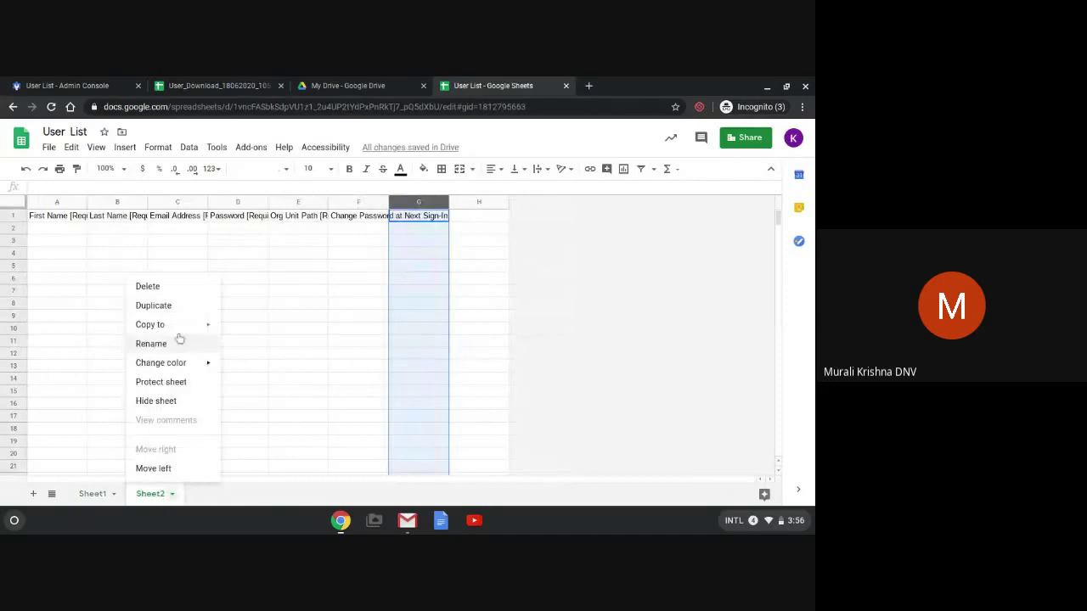
click(186, 290)
click(539, 339)
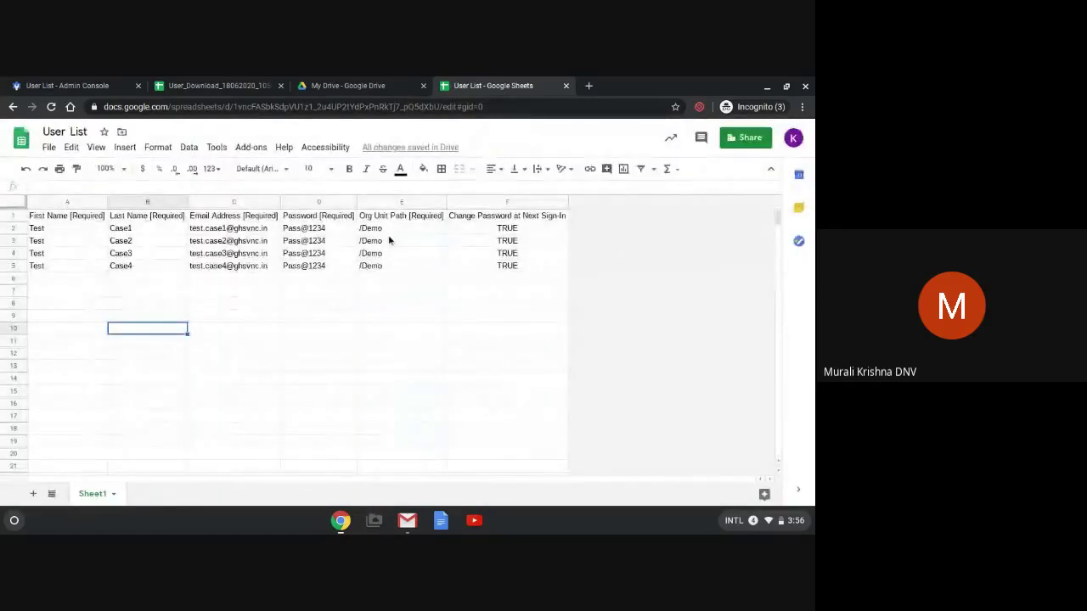
Step: Download Sheet1 of User List as a comma-separated values (.csv) file
click(68, 228)
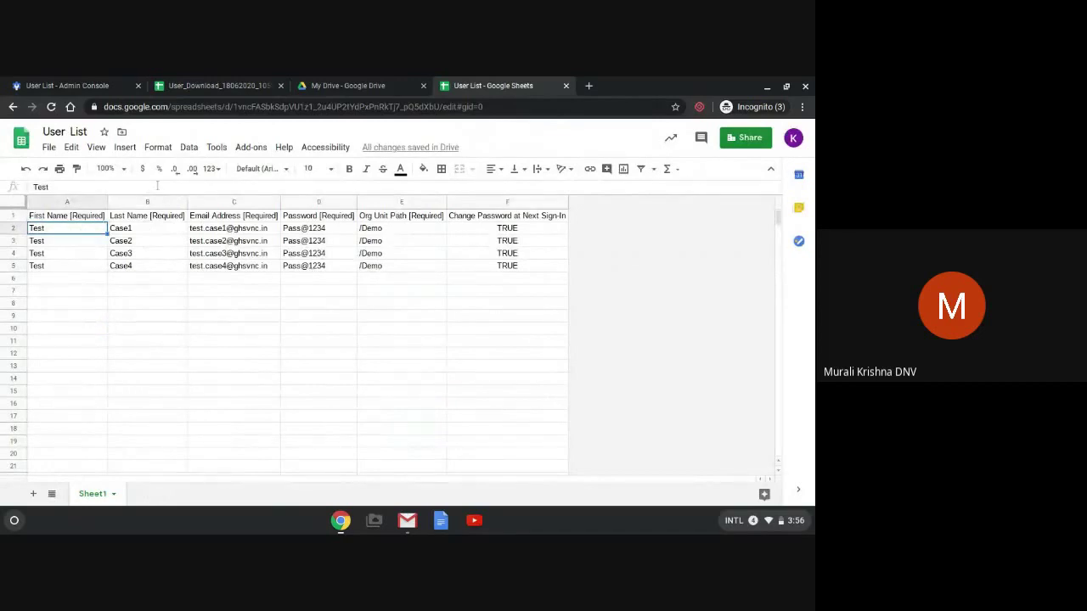
click(50, 147)
mouse_move(71, 147)
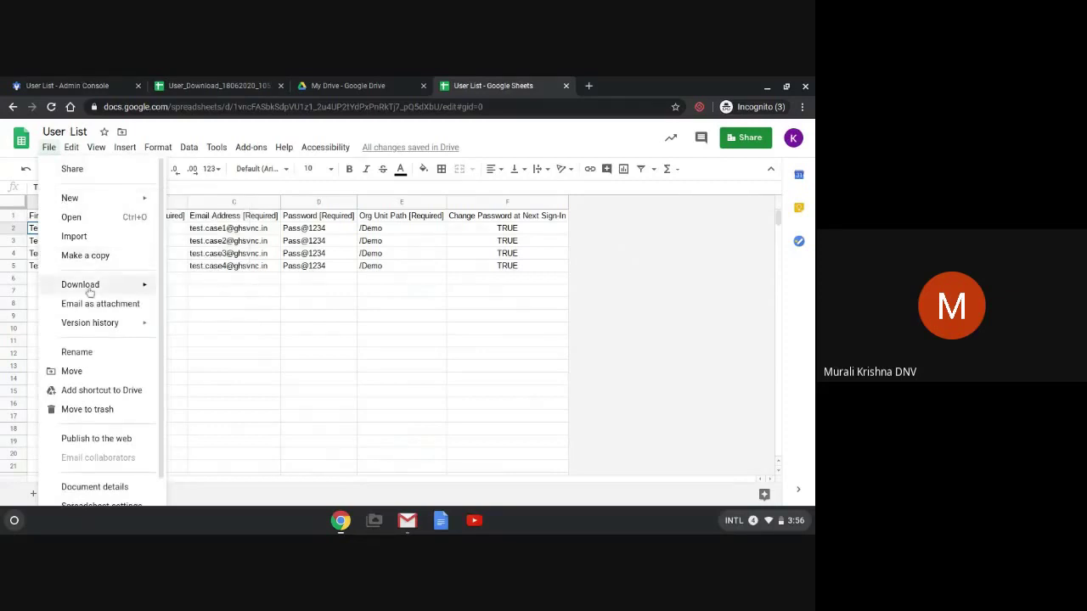
mouse_move(94, 285)
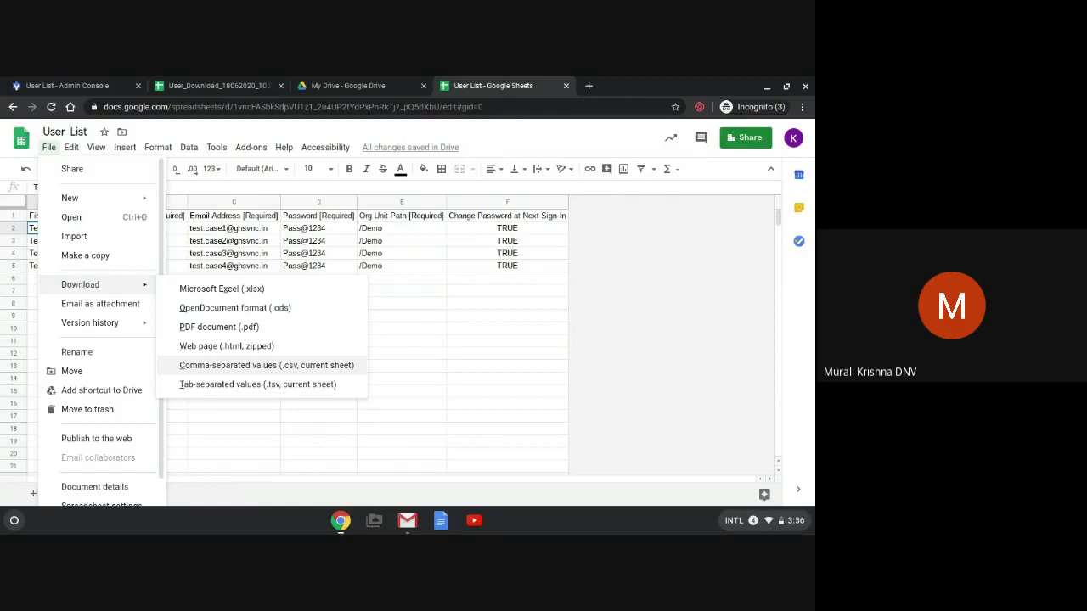
click(299, 366)
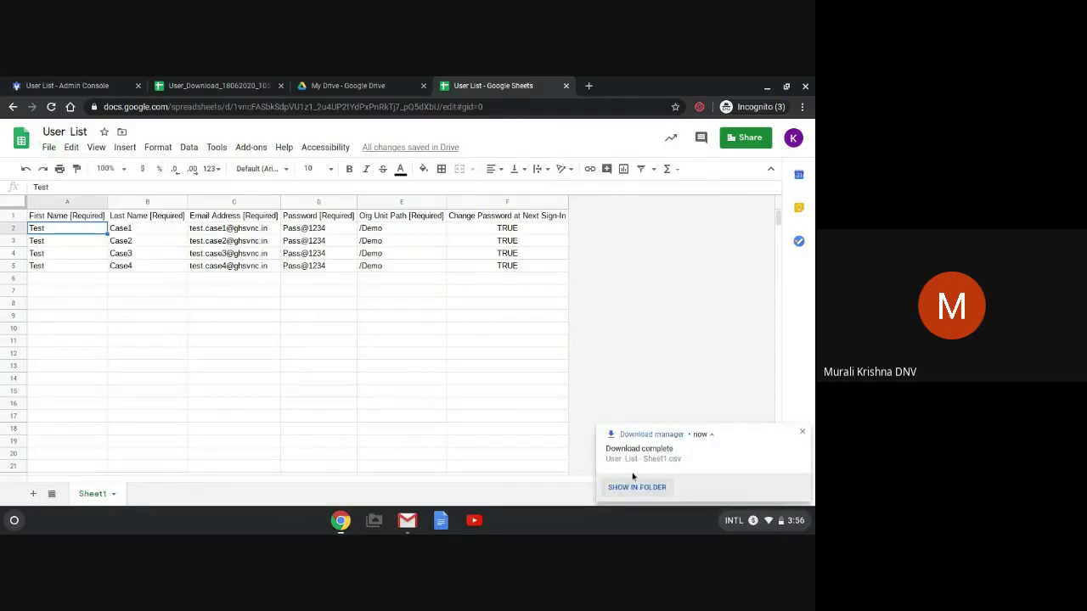
Step: Switch to the Admin console and show the users of the Demo organizational unit
click(68, 85)
scroll(131, 356, up, 3)
click(87, 368)
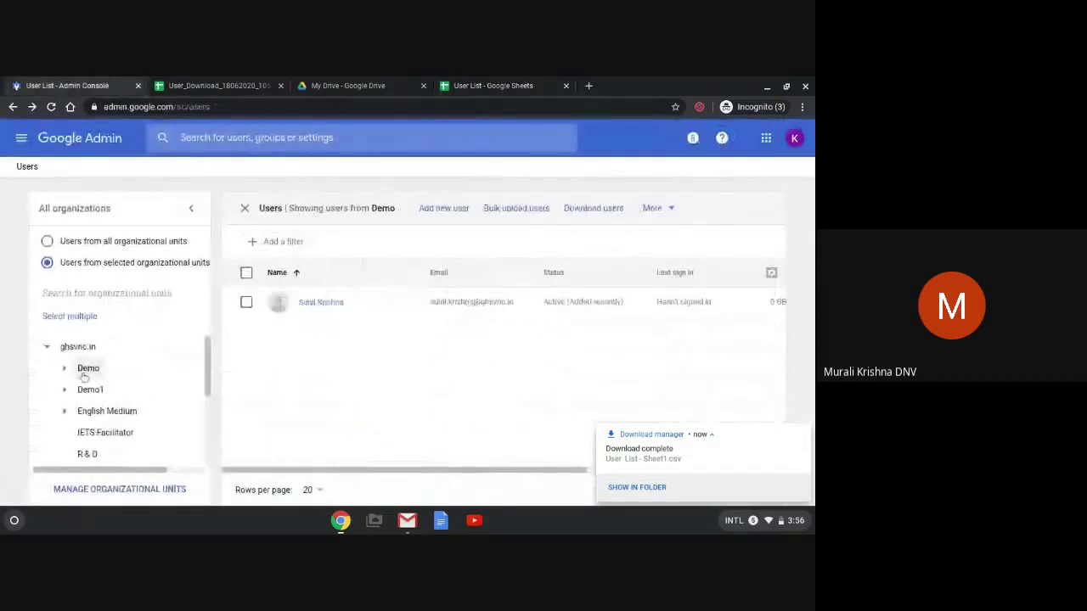
Step: Bulk upload users to Google Admin from the downloaded file User List - Sheet1.csv
click(524, 209)
click(345, 326)
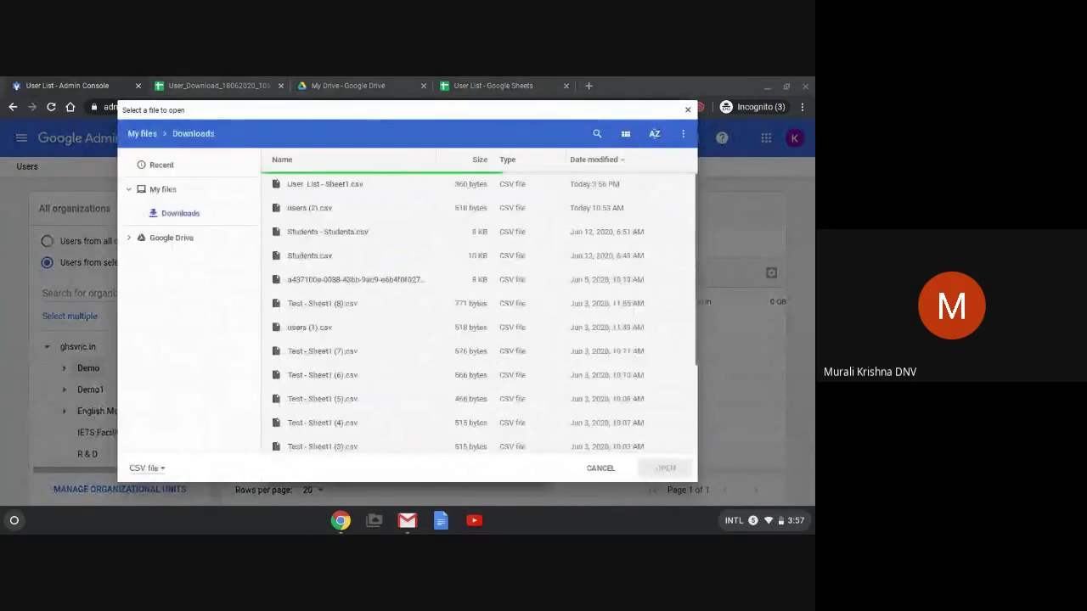
click(339, 186)
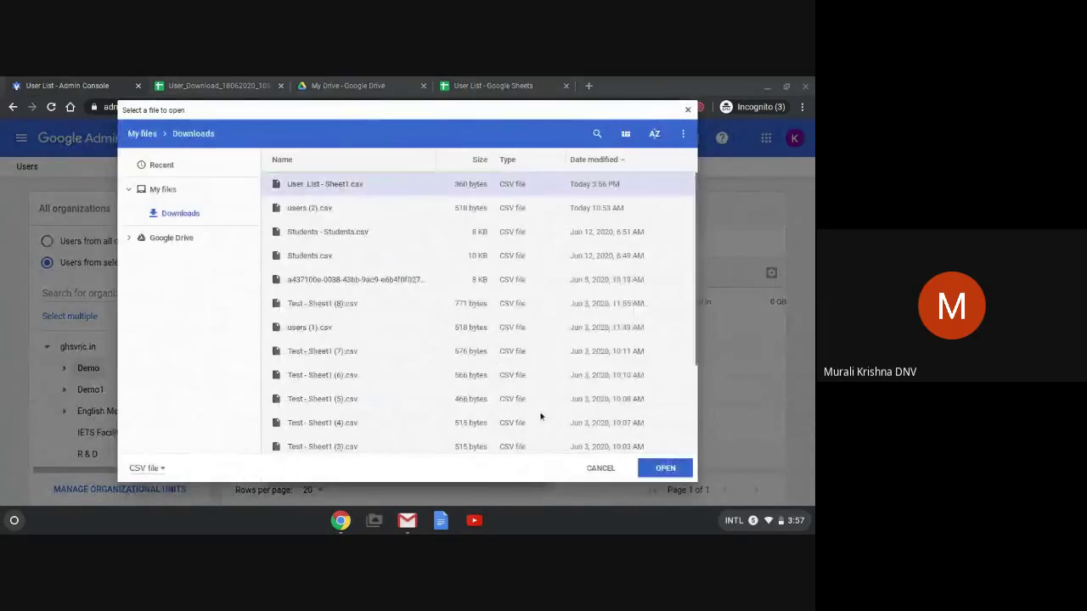
click(666, 467)
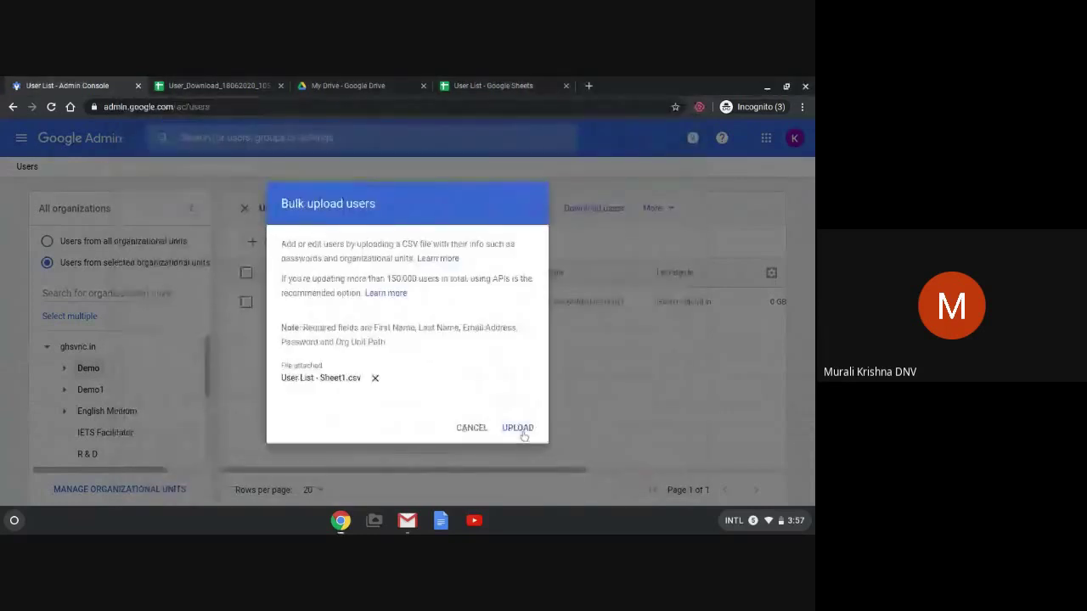
click(520, 430)
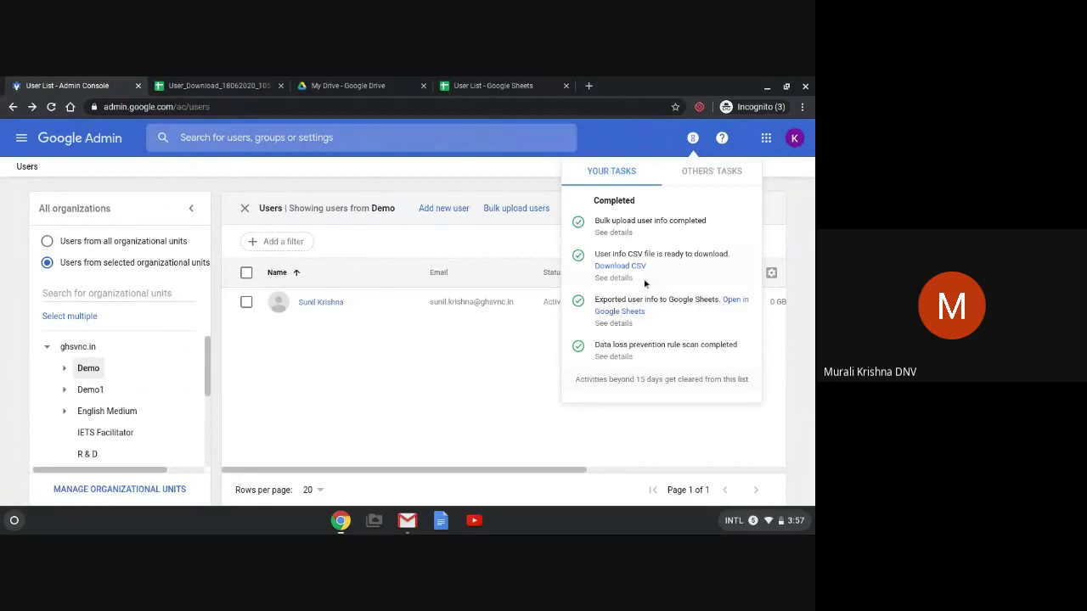
Step: Show the details of the completed bulk upload task and download its log
click(628, 234)
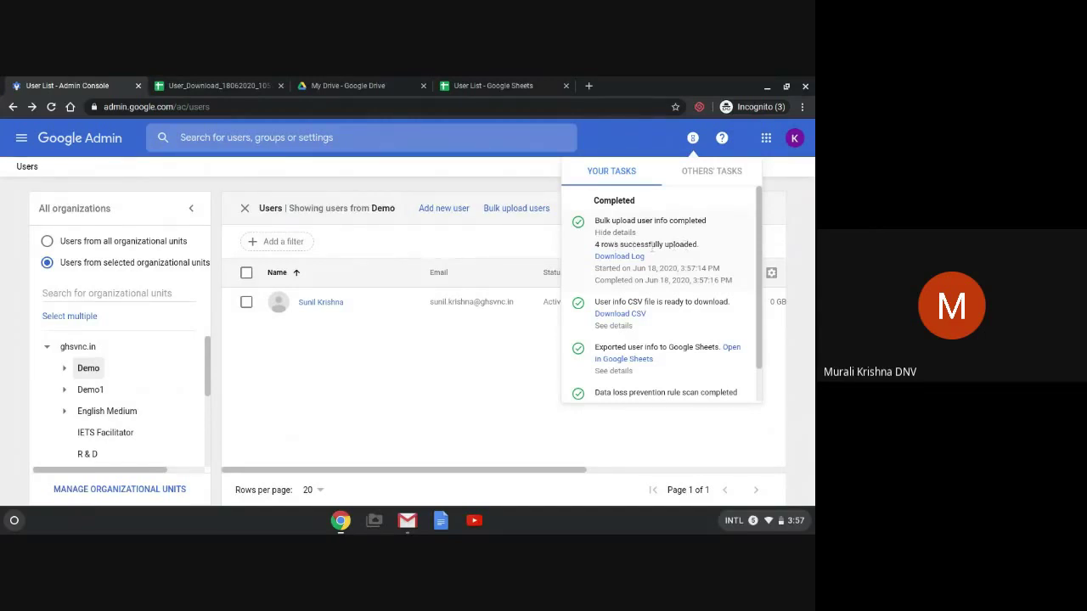
click(630, 259)
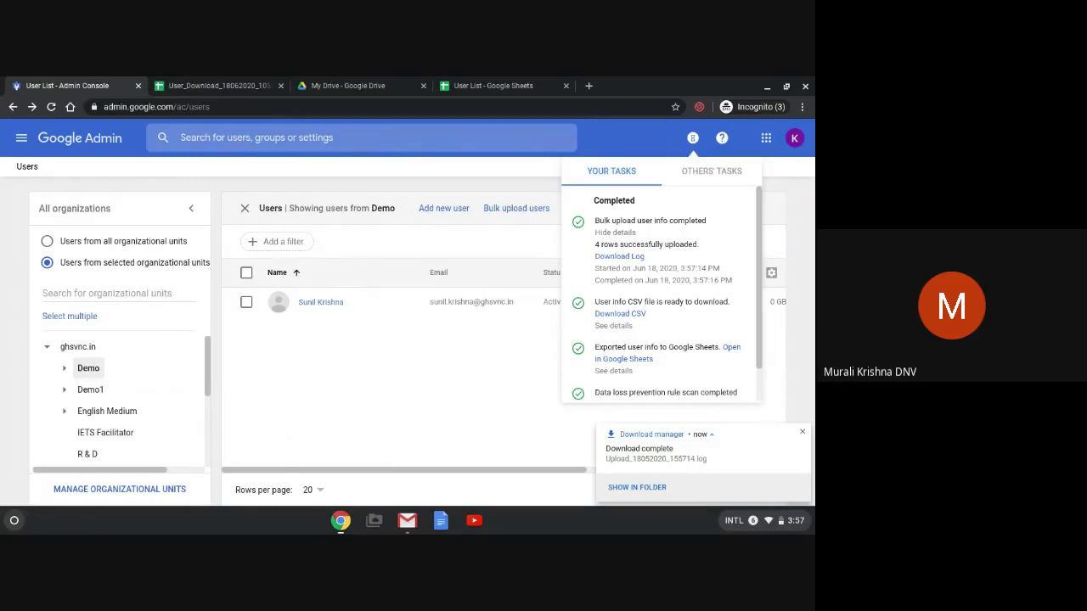
click(438, 419)
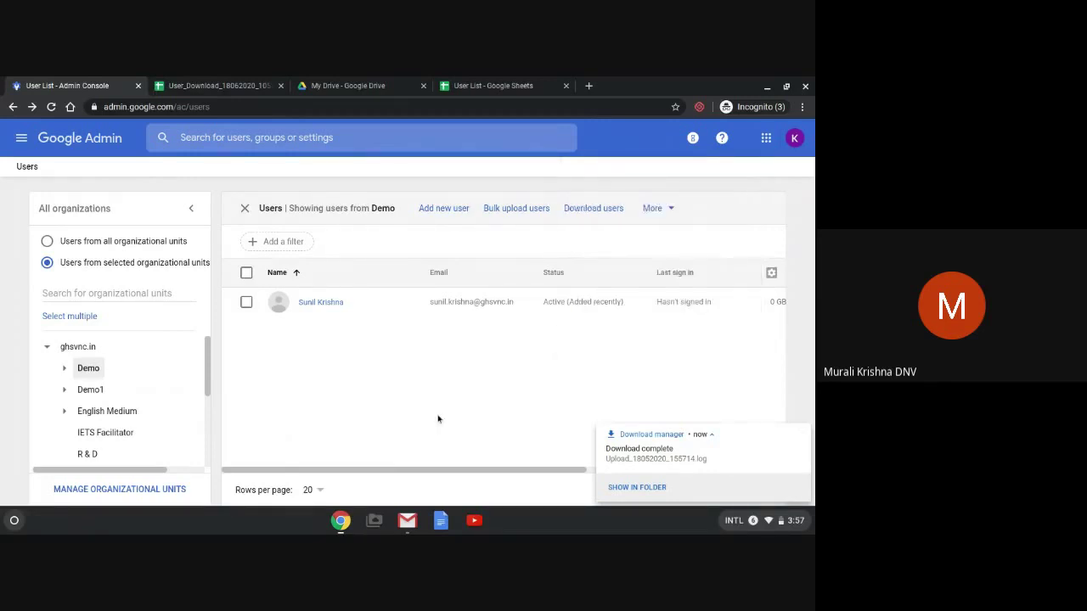
Step: Reload the user list and show the users of the Demo organizational unit under ghsvnc.in
key(ctrl+r)
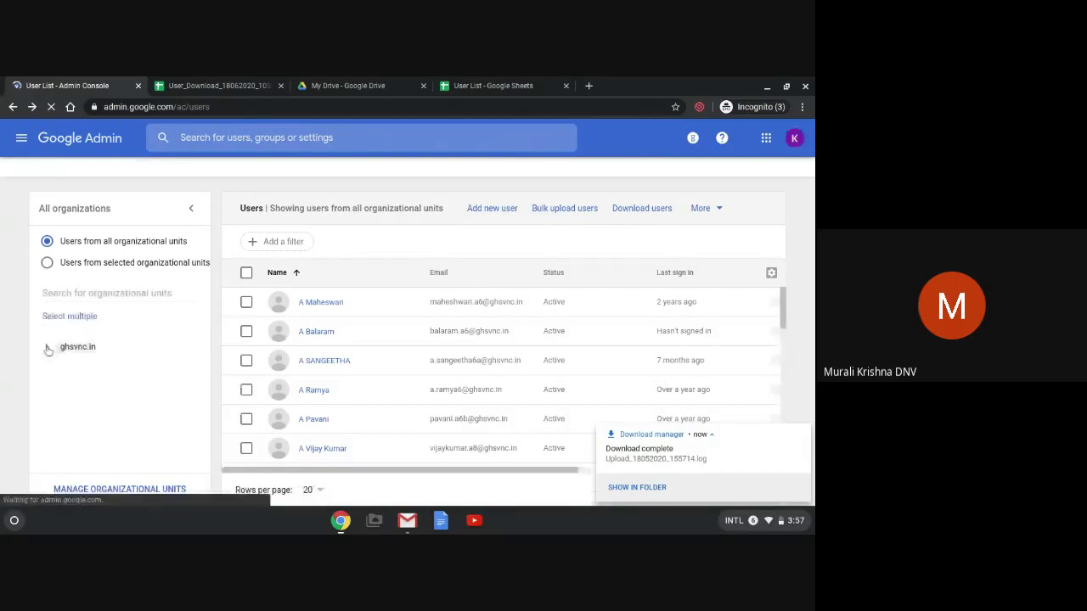
click(48, 347)
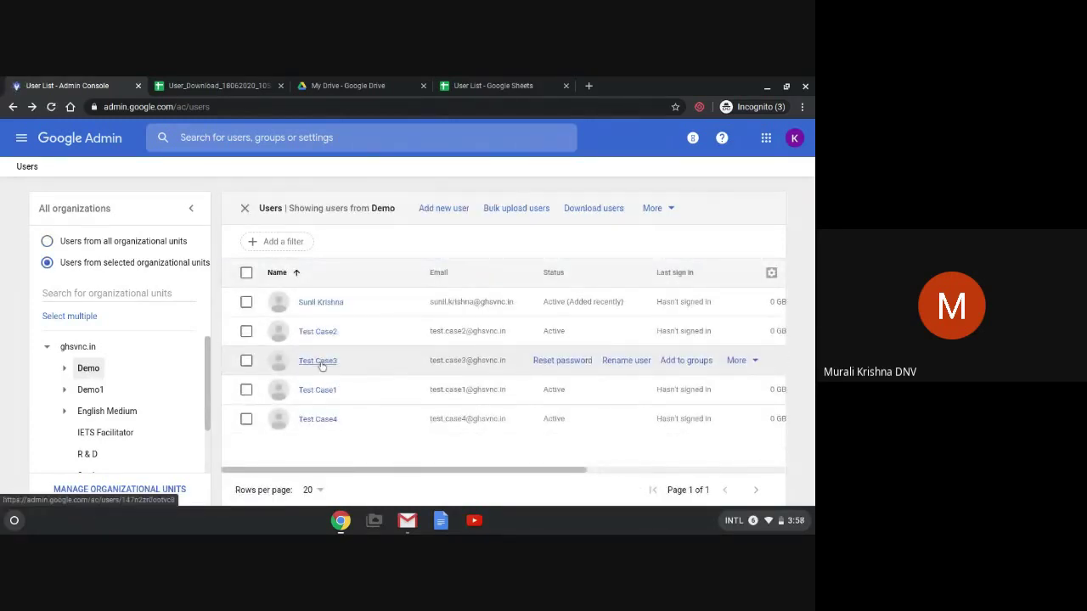
Step: Try to move the users Test Case1, Test Case2, Test Case3 and Test Case4 to the Demo1 organizational unit
click(246, 332)
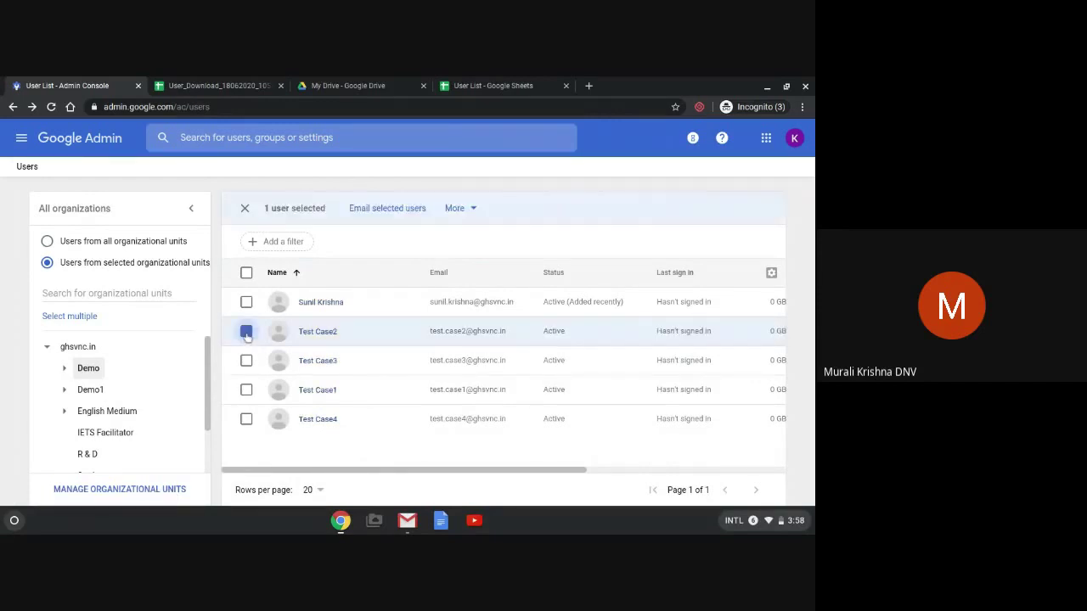
click(246, 360)
click(246, 390)
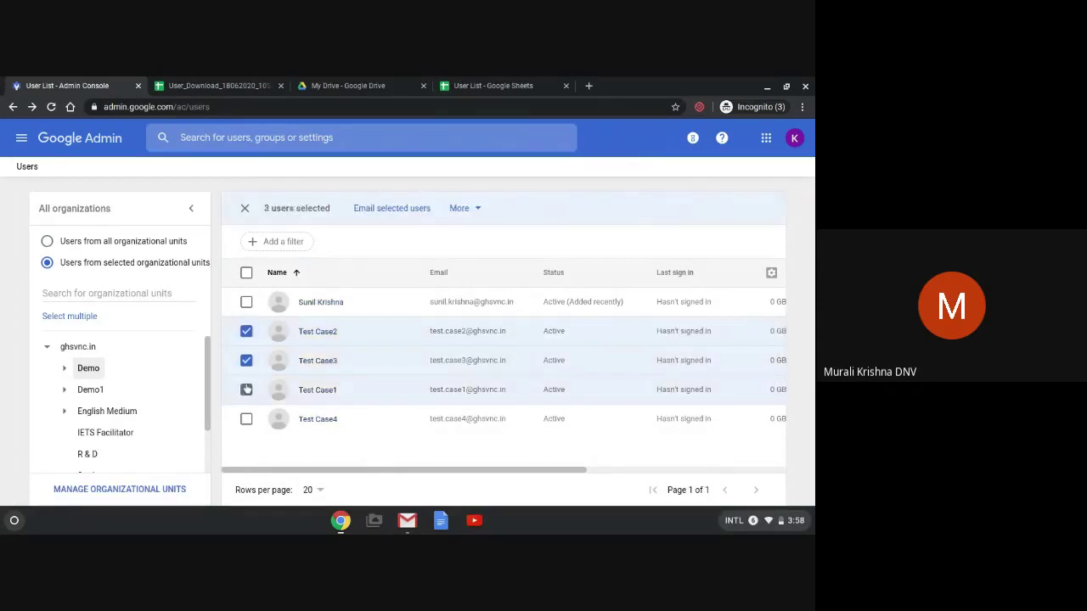
click(247, 420)
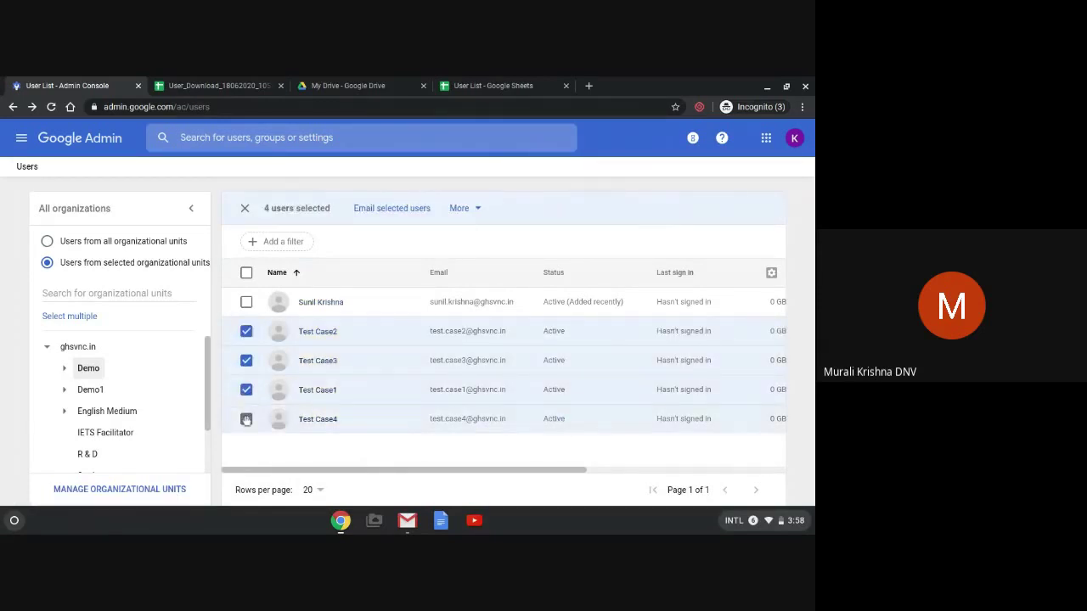
click(478, 211)
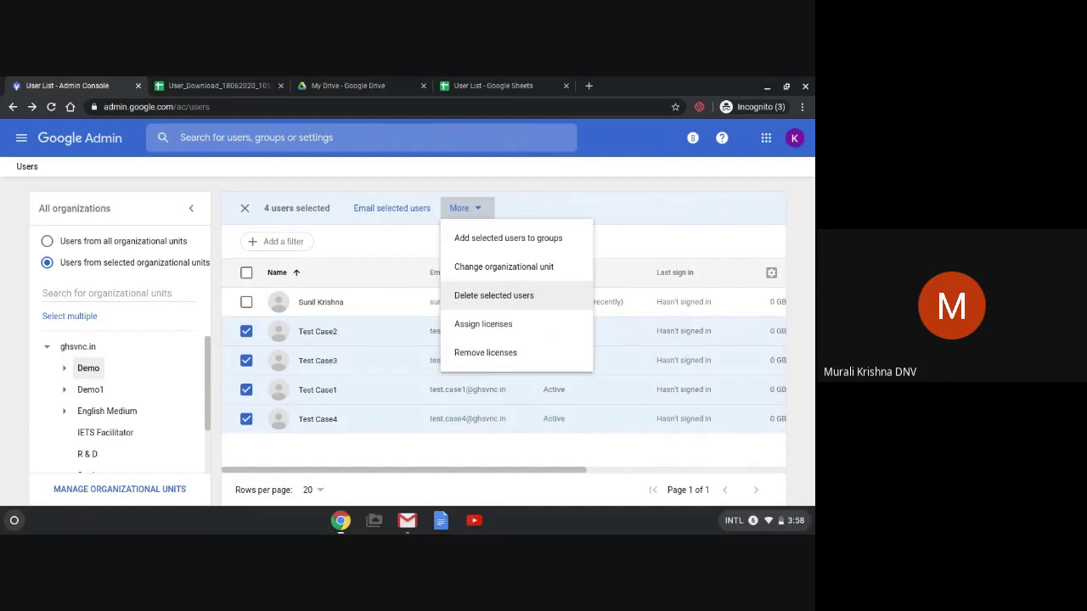
click(527, 270)
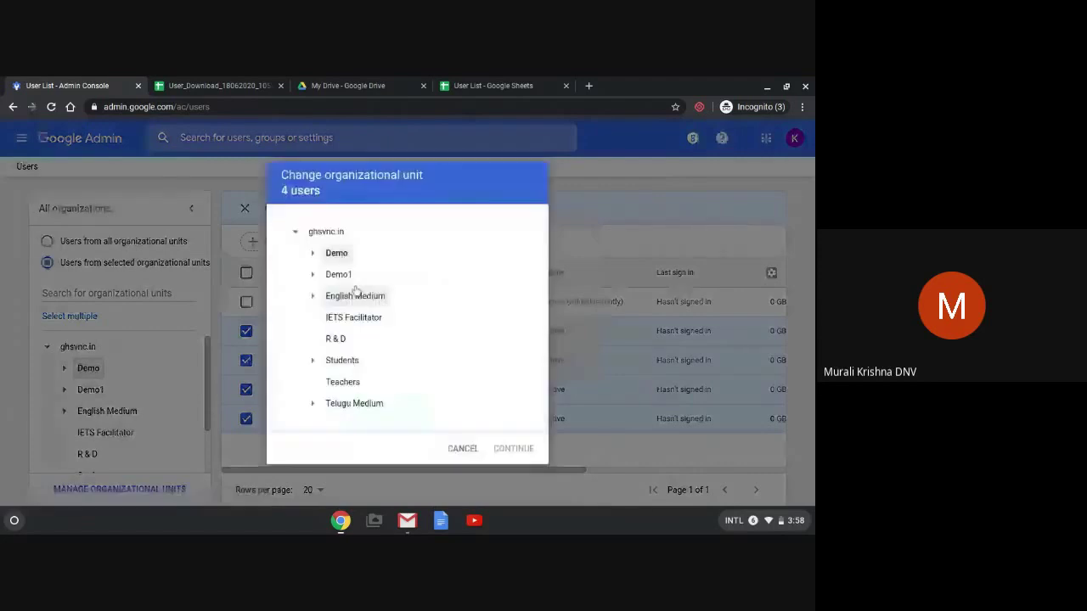
click(338, 275)
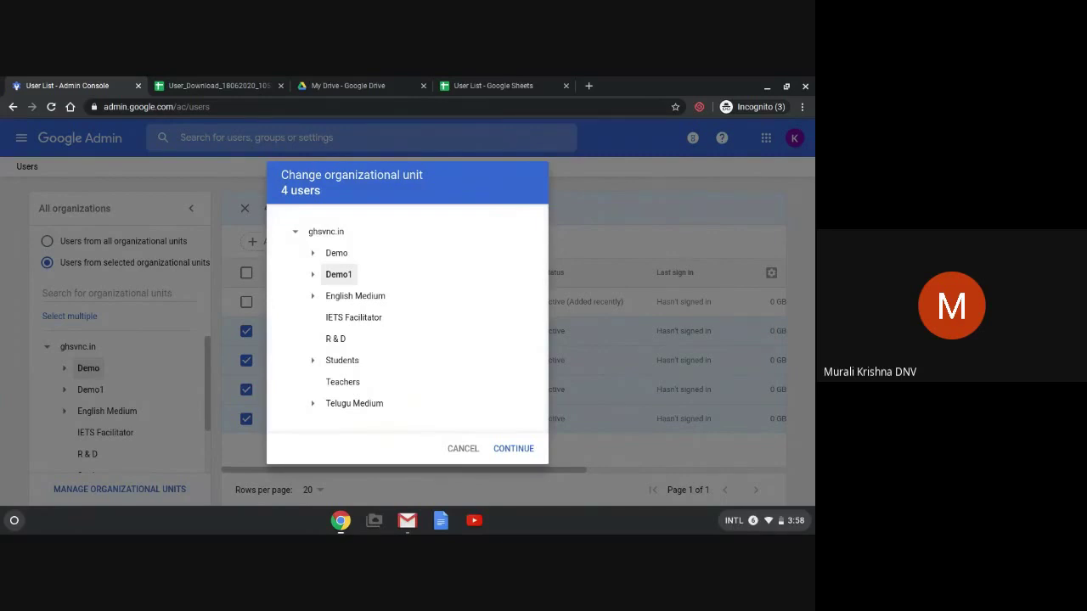
click(461, 452)
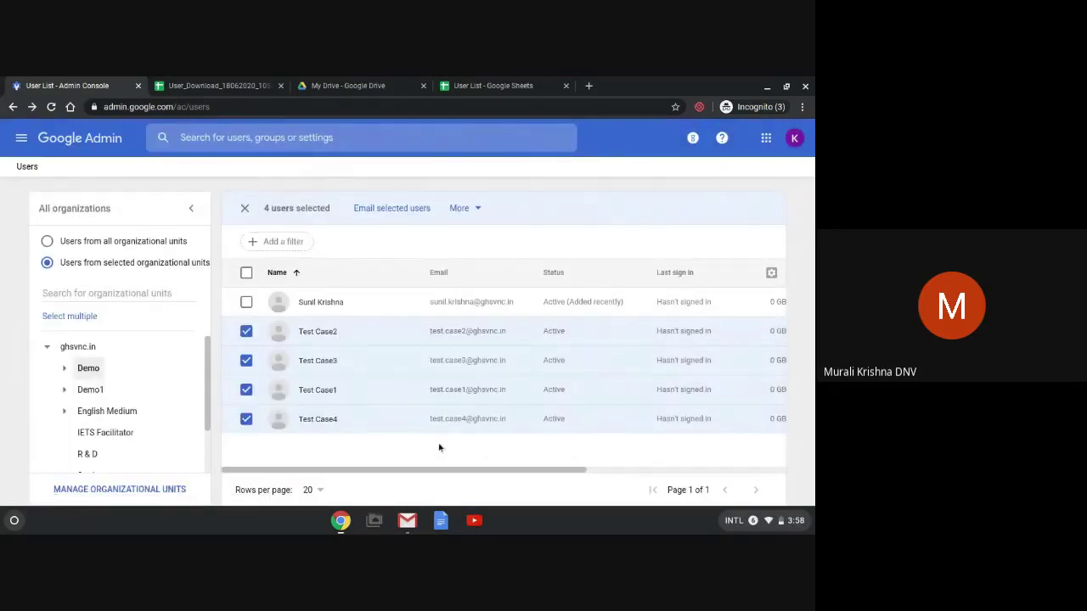
Step: Switch to the slideshow on common bulk upload errors and turn on the laser pointer
key(alt+Tab)
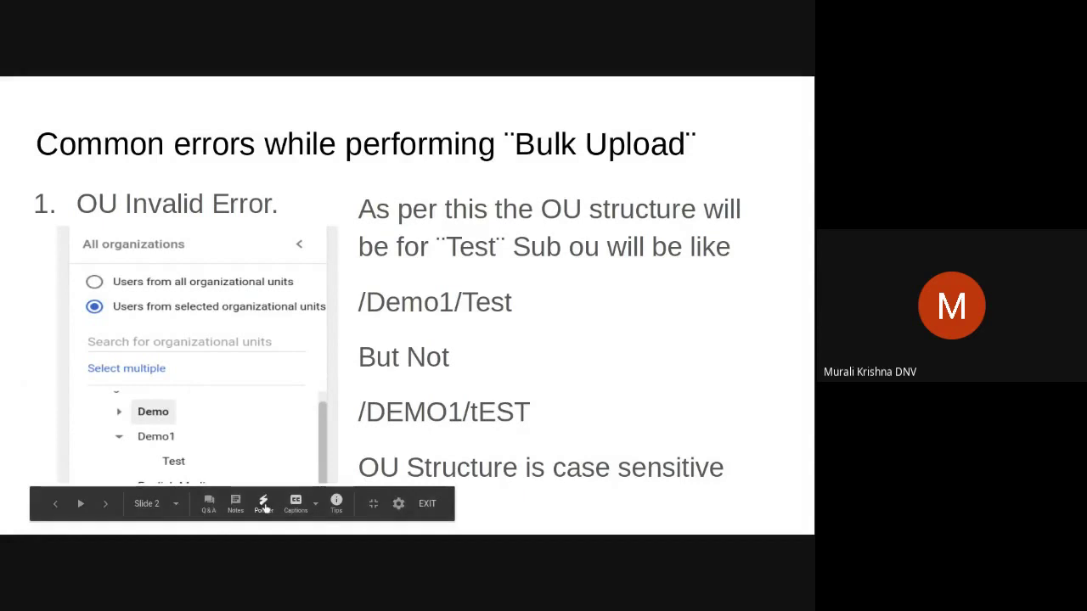
key(l)
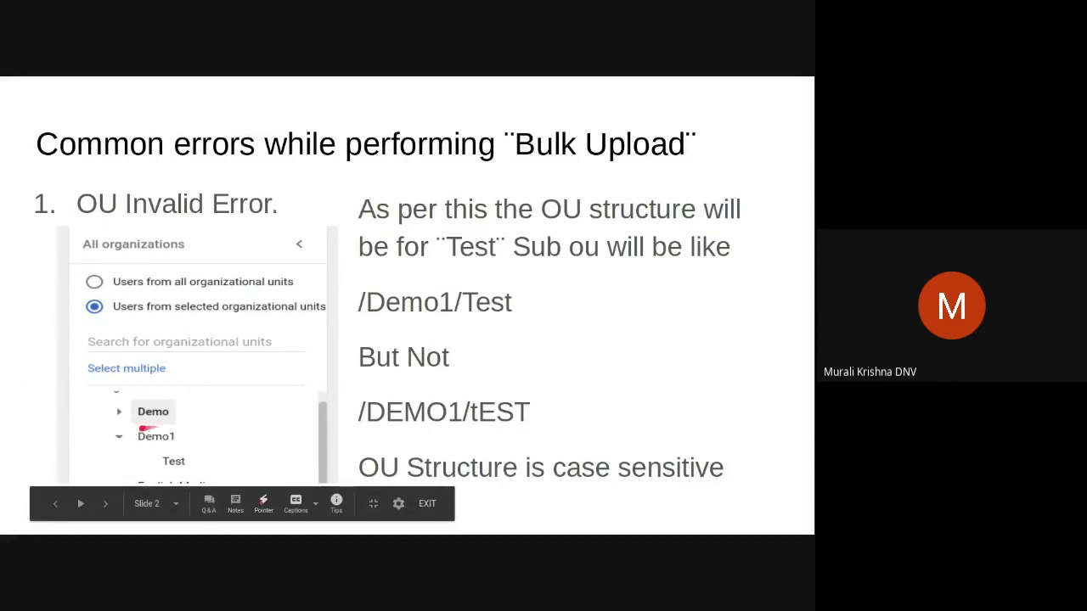